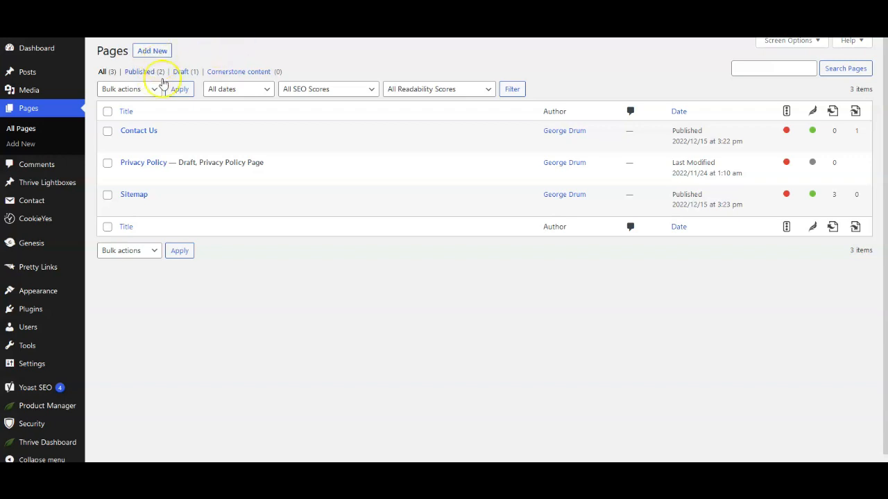
# - Review the one-time payment terms on the TermsFeed pricing page
pyautogui.moveTo(147, 217)
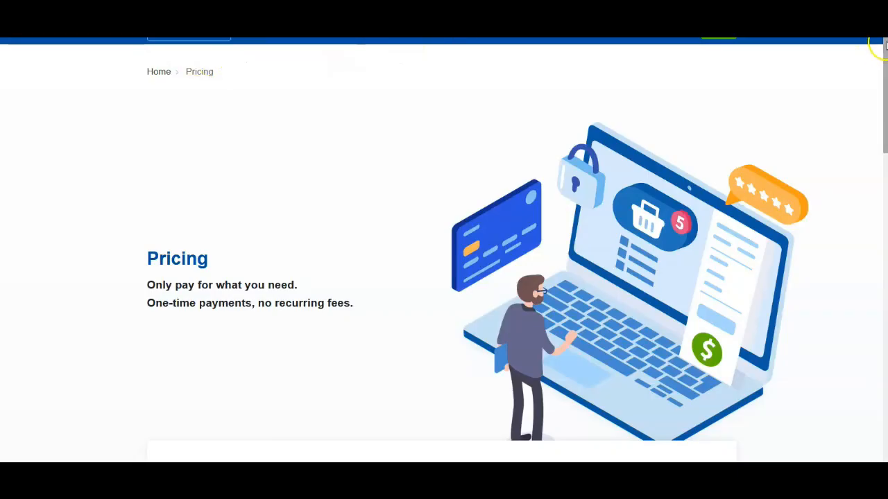
pyautogui.scroll(1, 805, 69)
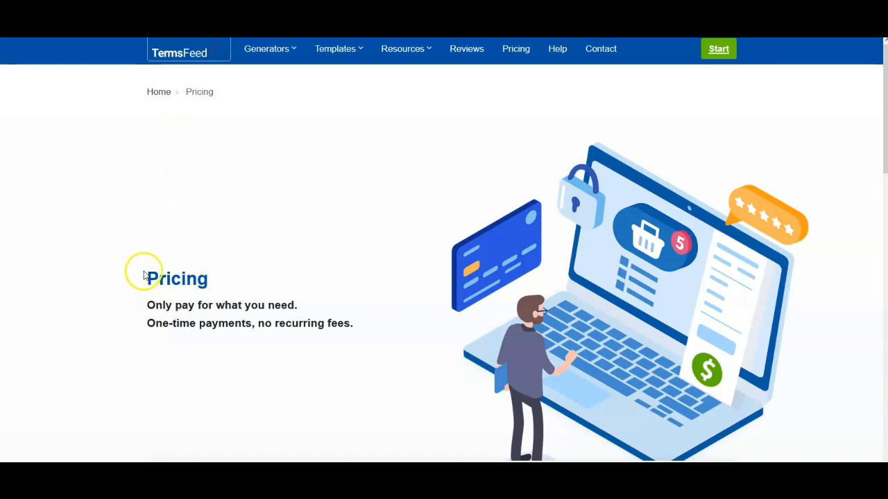
pyautogui.moveTo(144, 300); pyautogui.dragTo(300, 310)
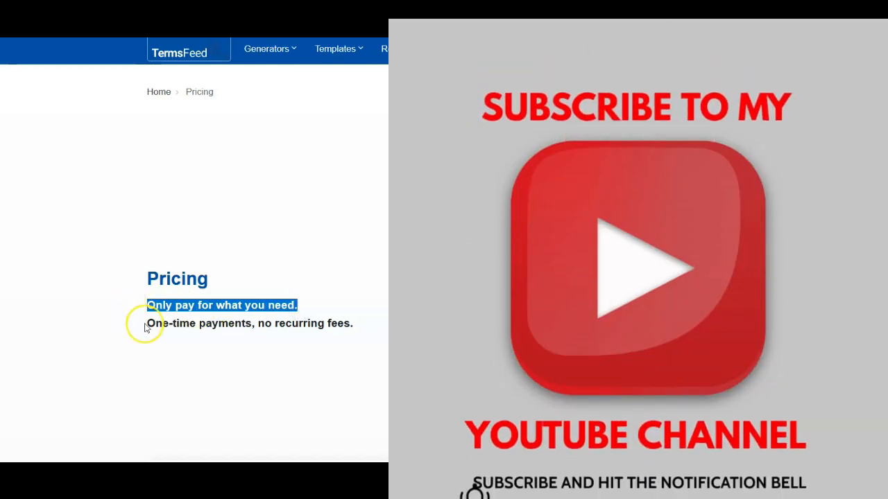
pyautogui.moveTo(143, 323); pyautogui.dragTo(348, 331)
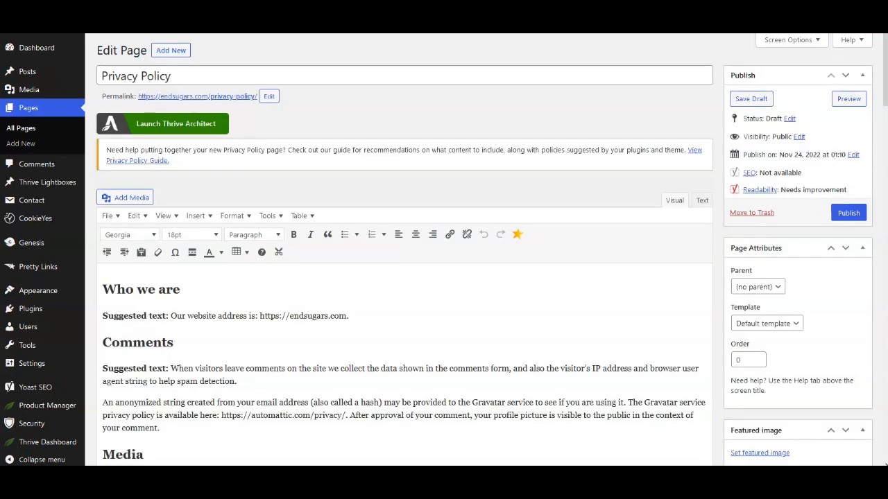
# - Scroll through the suggested text of the draft Privacy Policy page and the TermsFeed generators list
pyautogui.scroll(-2, 451, 168)
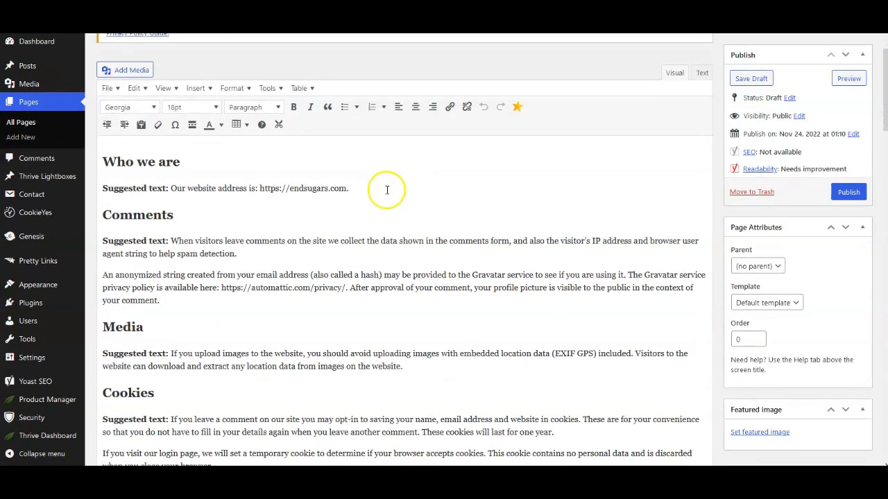
pyautogui.scroll(-1, 277, 200)
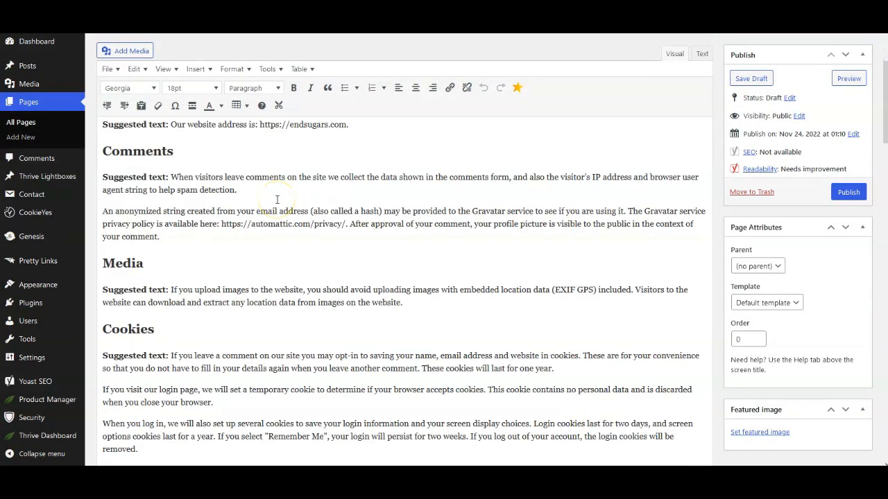
pyautogui.scroll(-5, 277, 200)
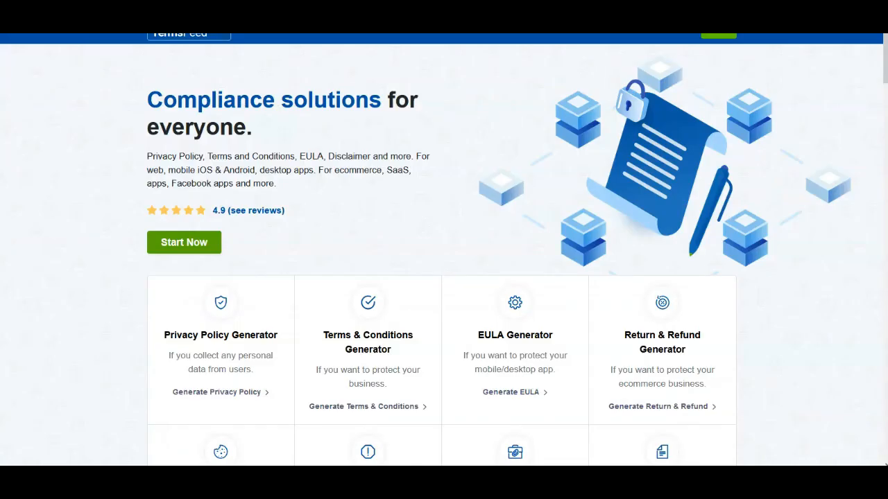
pyautogui.moveTo(279, 29)
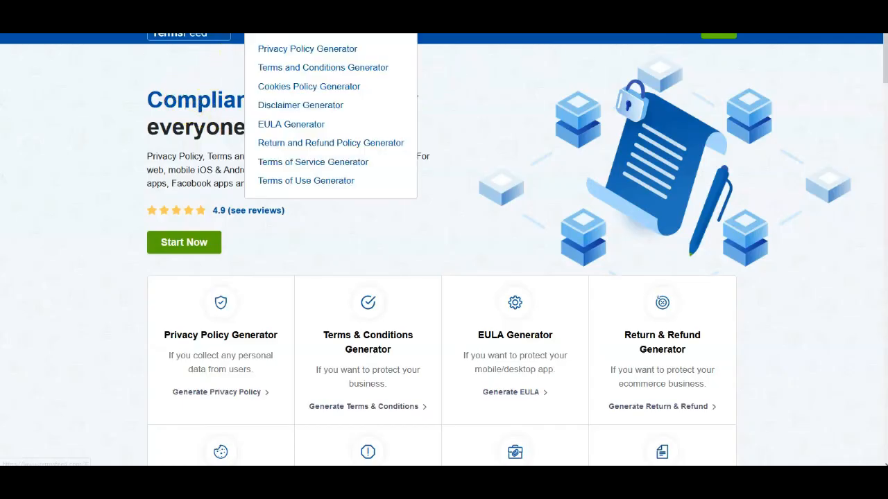
pyautogui.moveTo(273, 23)
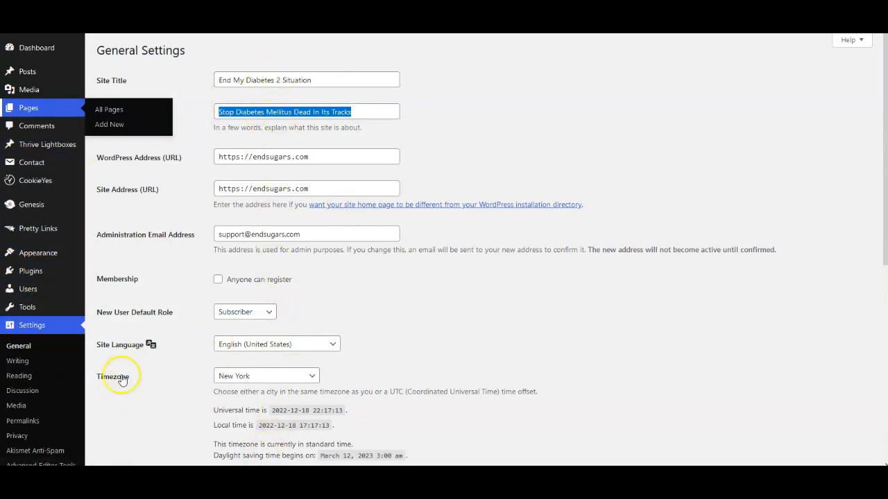
# - Switch to the Notepad notes and insert a blank line below 'Information Needed'
pyautogui.hotkey('alt', 'Tab')
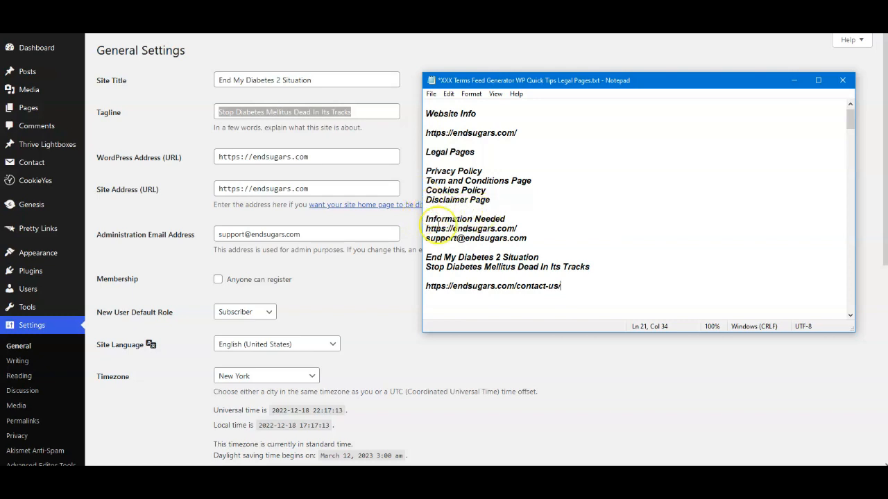
pyautogui.click(507, 219)
pyautogui.press('Return')
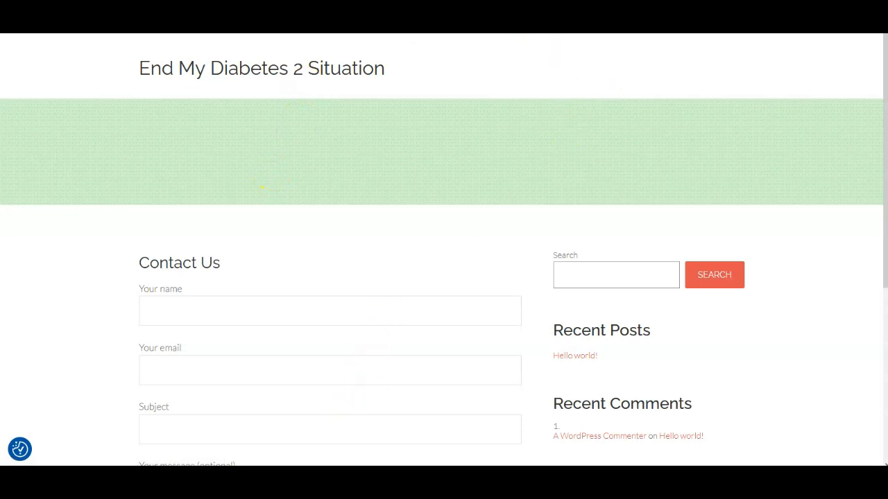
pyautogui.click(284, 477)
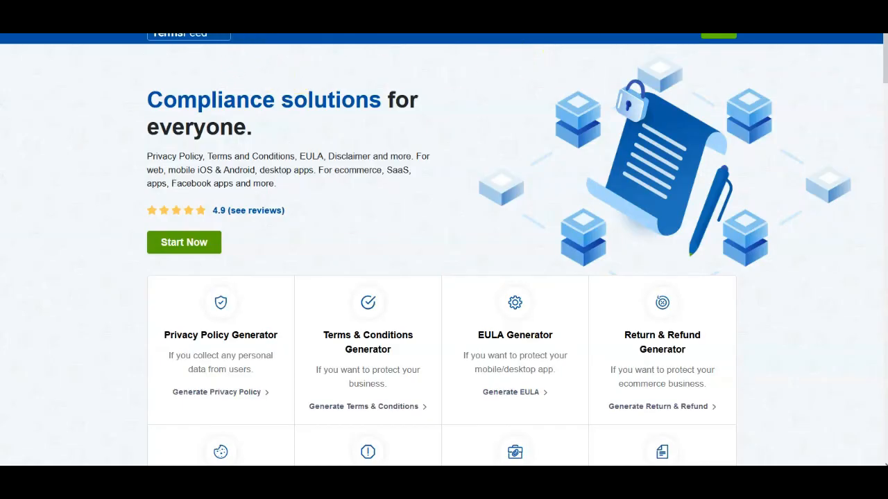
# - Open TermsFeed's Privacy Policy Generator, start a new policy and choose Website as where it will be used
pyautogui.moveTo(278, 38)
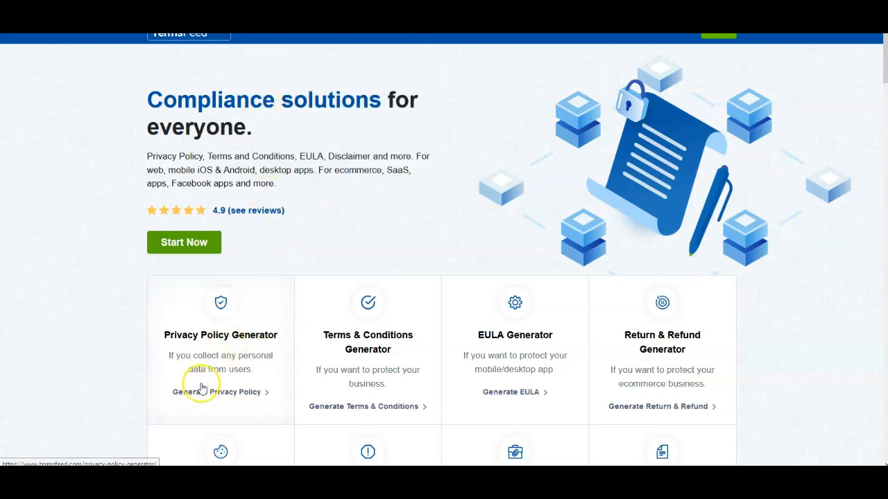
pyautogui.click(215, 334)
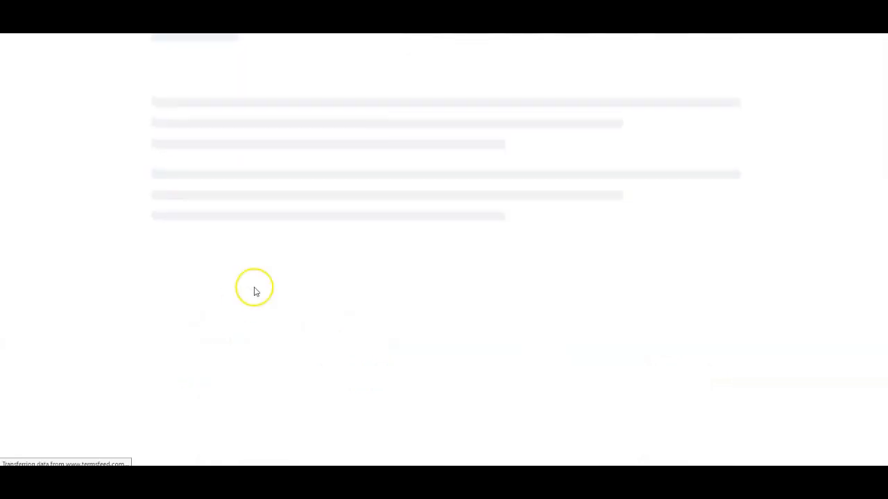
pyautogui.scroll(-1, 471, 201)
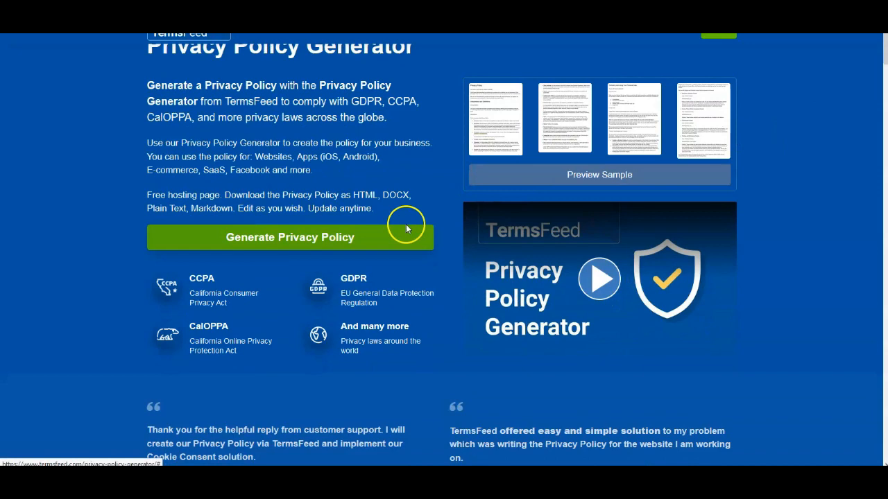
pyautogui.click(282, 240)
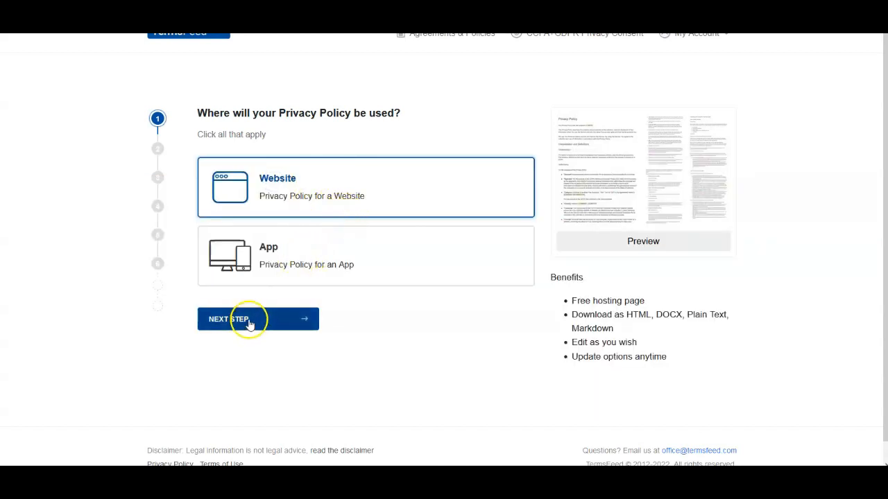
pyautogui.click(250, 318)
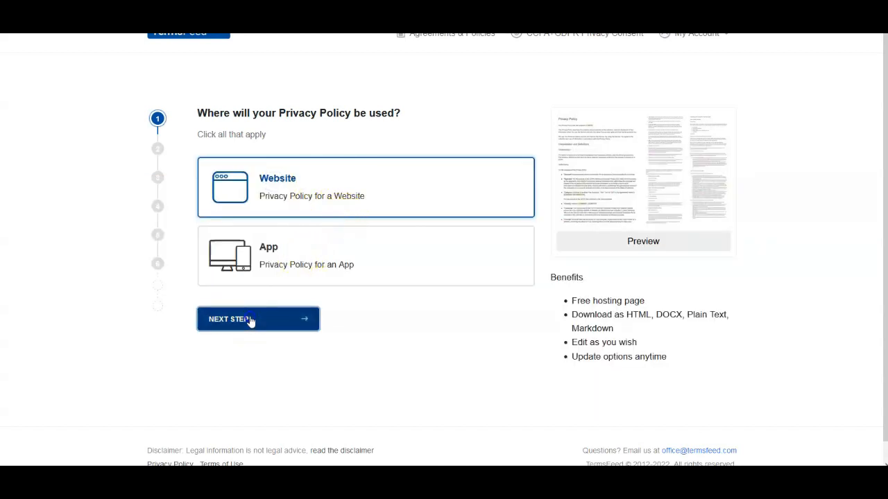
pyautogui.click(251, 180)
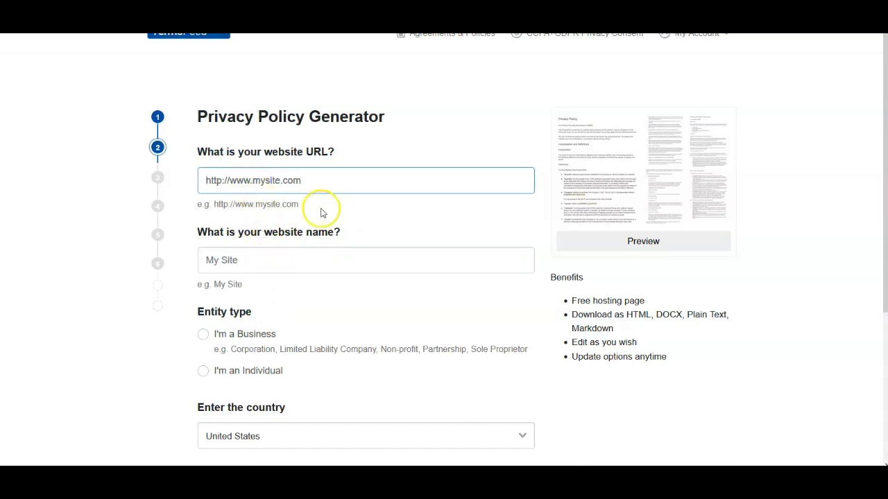
pyautogui.scroll(-2, 319, 251)
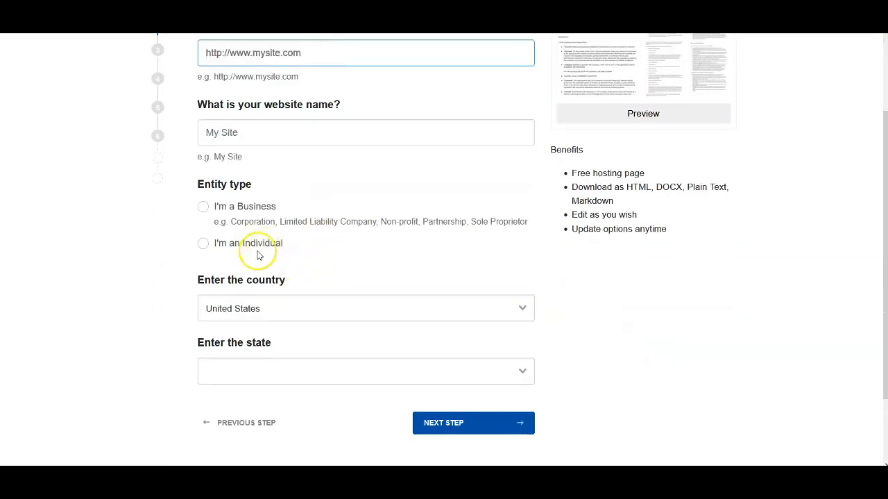
pyautogui.scroll(1, 244, 144)
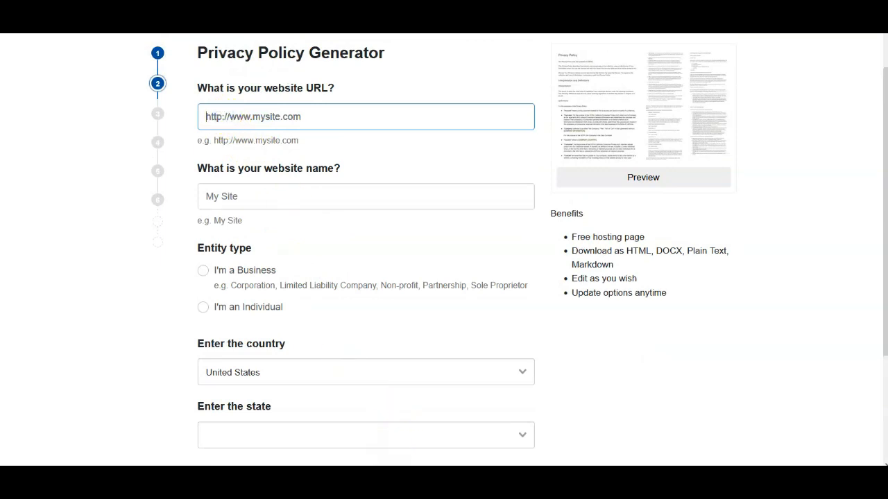
pyautogui.hotkey('alt', 'Tab')
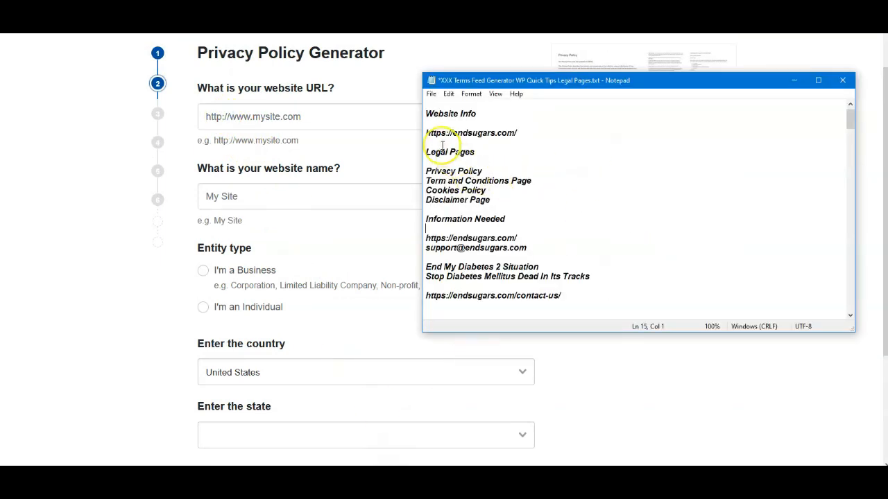
pyautogui.moveTo(424, 133); pyautogui.dragTo(508, 131)
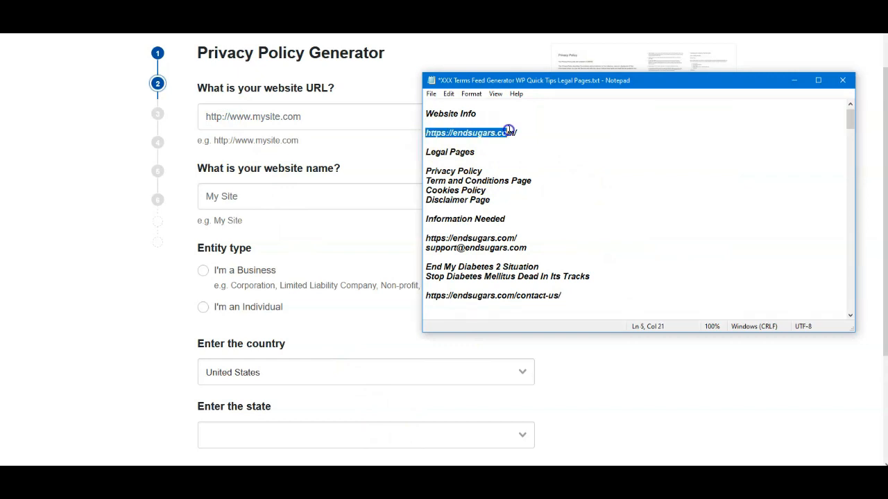
pyautogui.rightClick(525, 133)
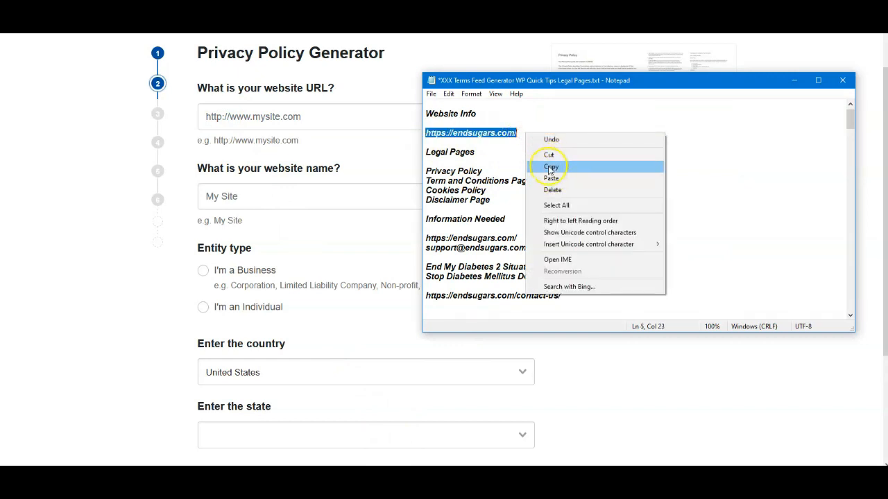
pyautogui.click(544, 169)
pyautogui.click(230, 115)
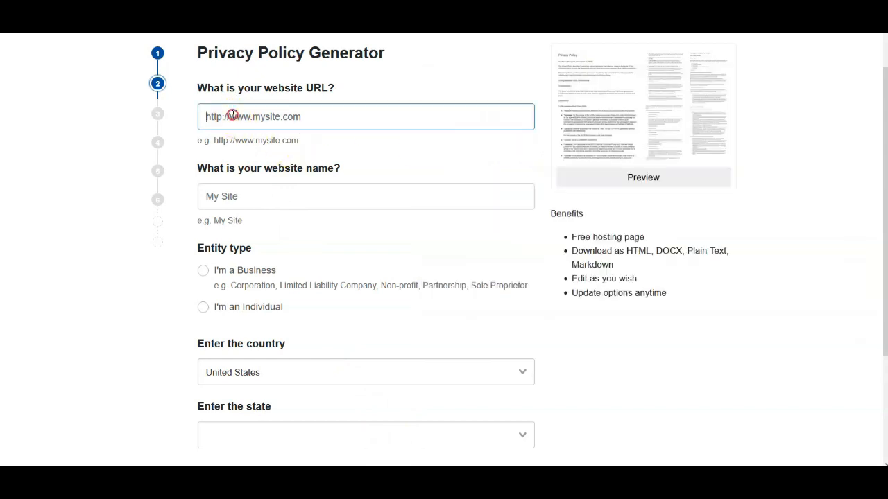
pyautogui.rightClick(231, 115)
pyautogui.click(259, 192)
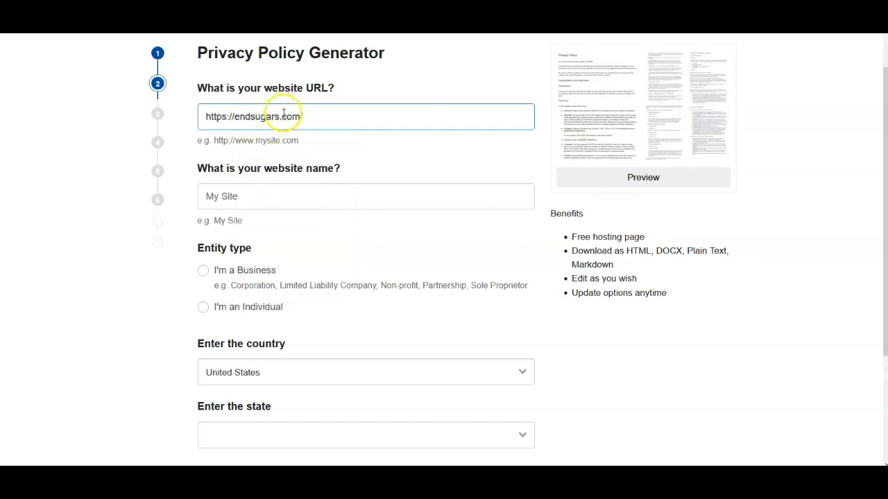
# - Copy the site title from the notes and paste it as the website name, End My Diabetes 2 Situation
pyautogui.click(245, 198)
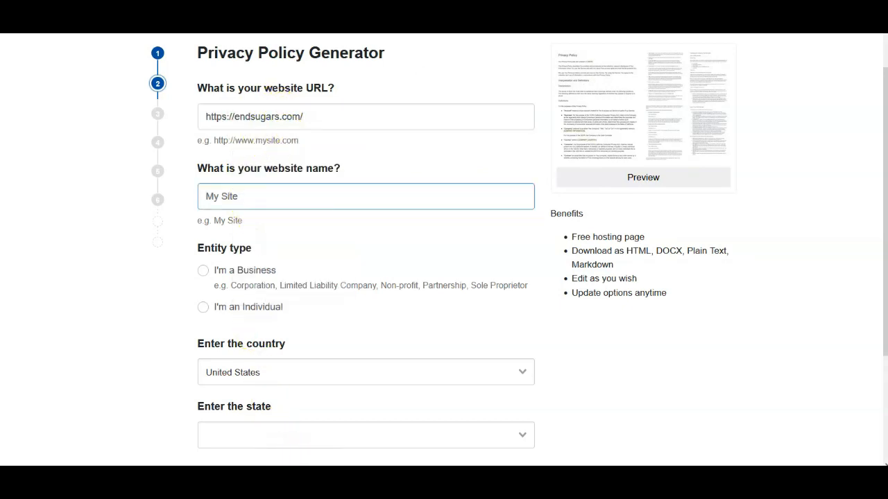
pyautogui.hotkey('alt', 'Tab')
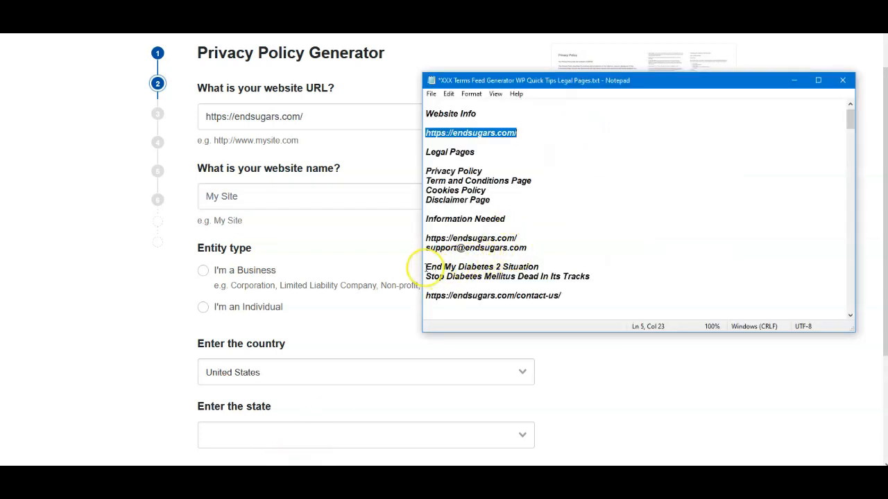
pyautogui.moveTo(425, 267); pyautogui.dragTo(530, 266)
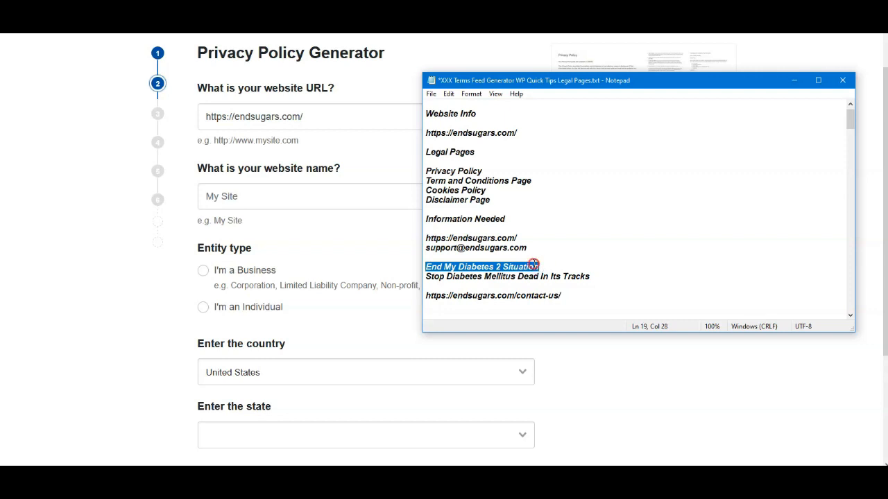
pyautogui.rightClick(534, 266)
pyautogui.click(547, 295)
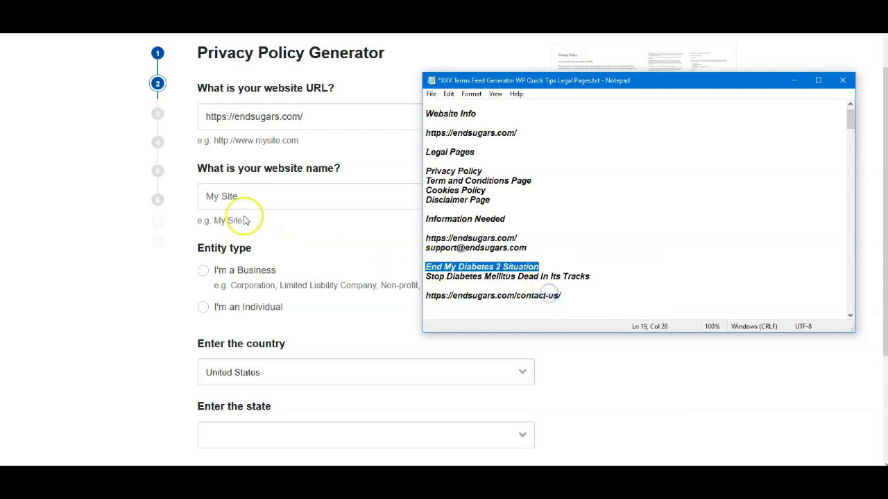
pyautogui.click(228, 197)
pyautogui.rightClick(235, 197)
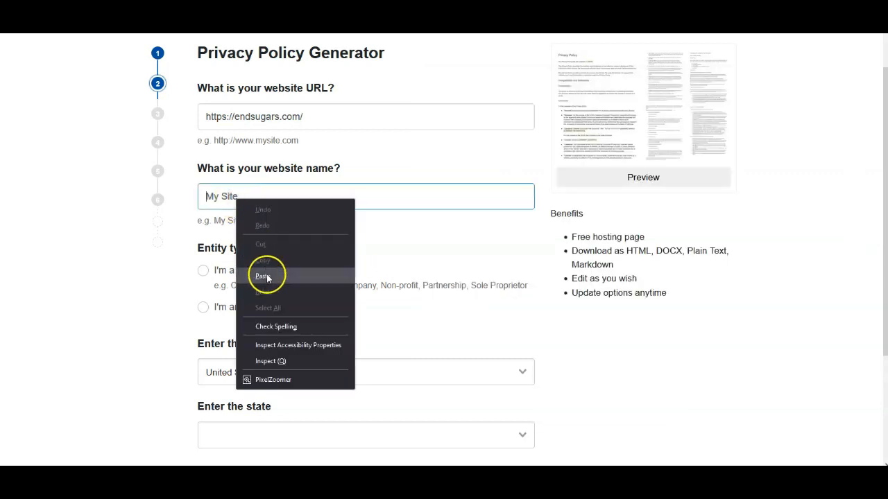
pyautogui.click(262, 276)
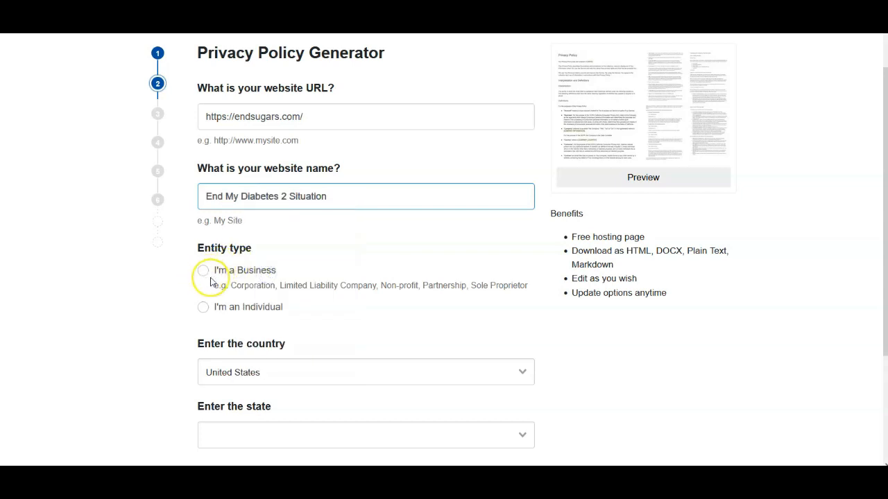
# - Set the entity type to individual, choose New York as the state, and continue to the next step
pyautogui.click(204, 308)
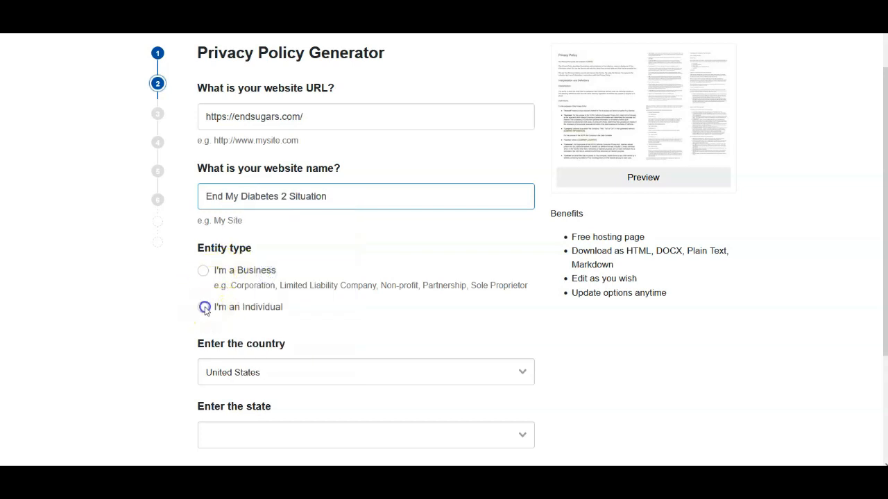
pyautogui.scroll(-1, 350, 270)
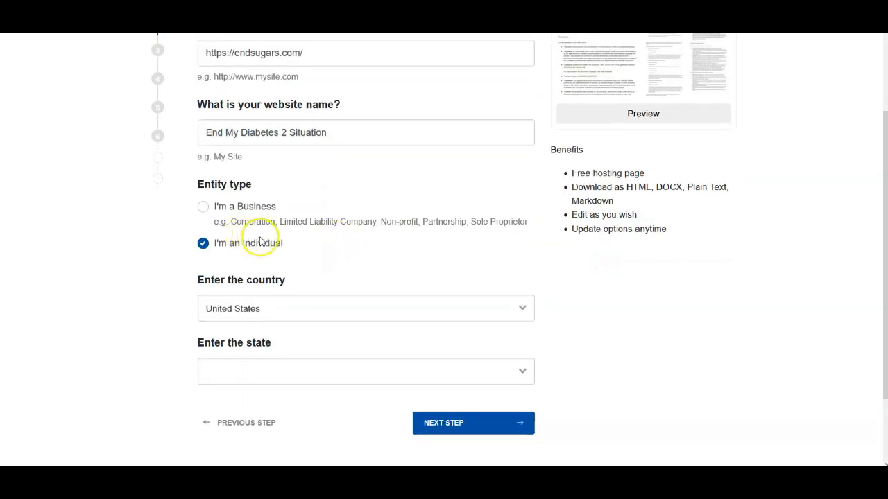
pyautogui.scroll(-1, 247, 296)
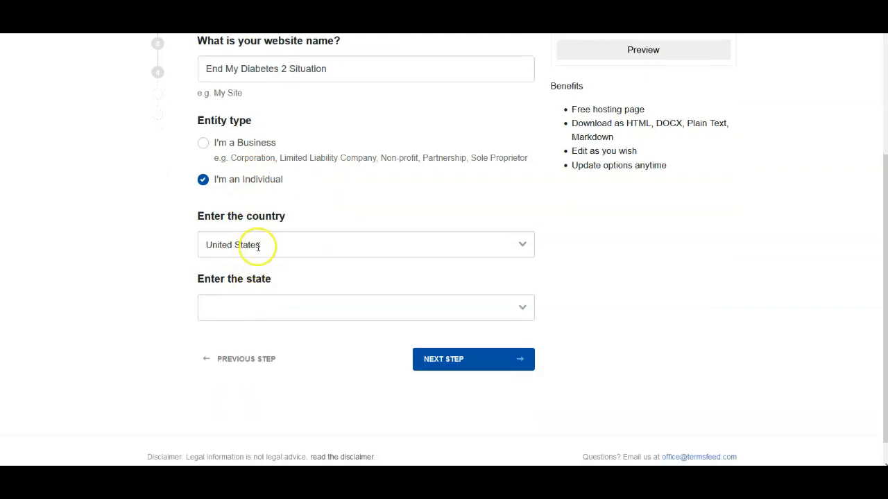
pyautogui.click(253, 305)
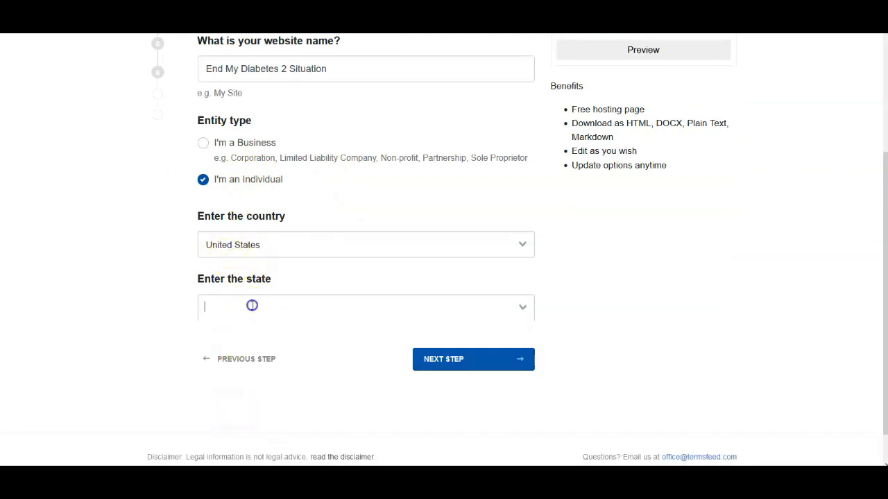
pyautogui.moveTo(529, 351); pyautogui.dragTo(517, 428)
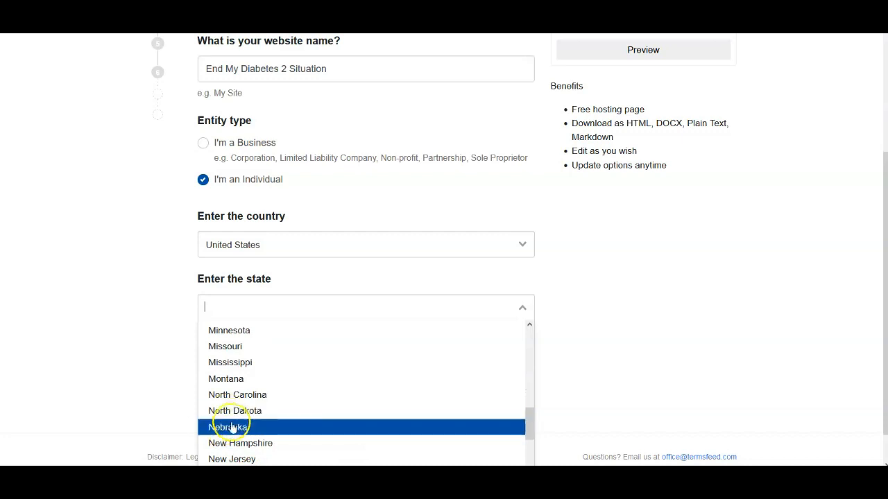
pyautogui.scroll(-1, 242, 439)
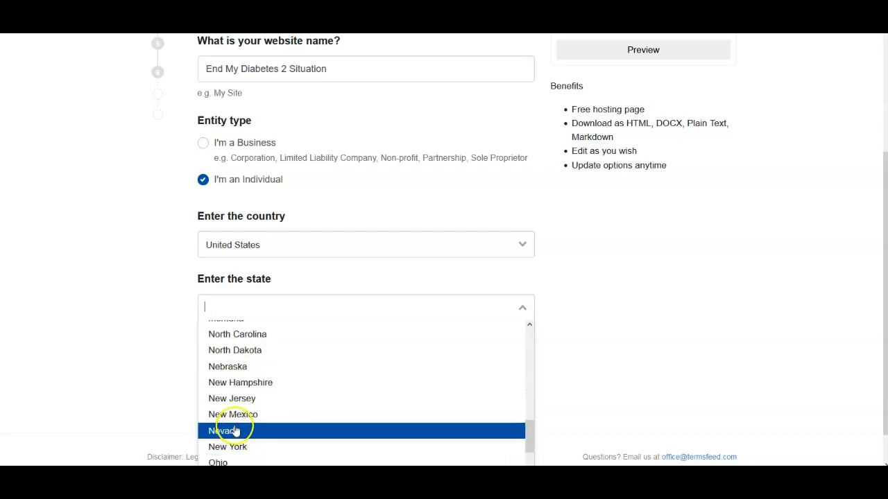
pyautogui.click(236, 447)
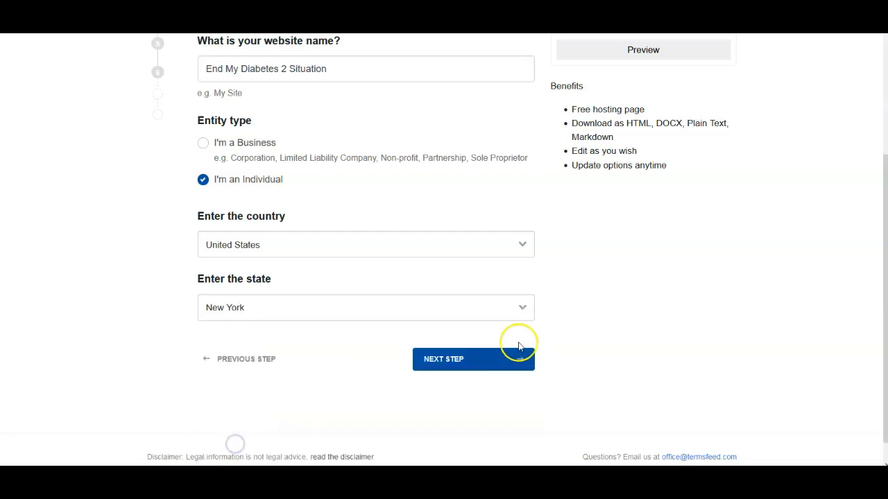
pyautogui.click(478, 362)
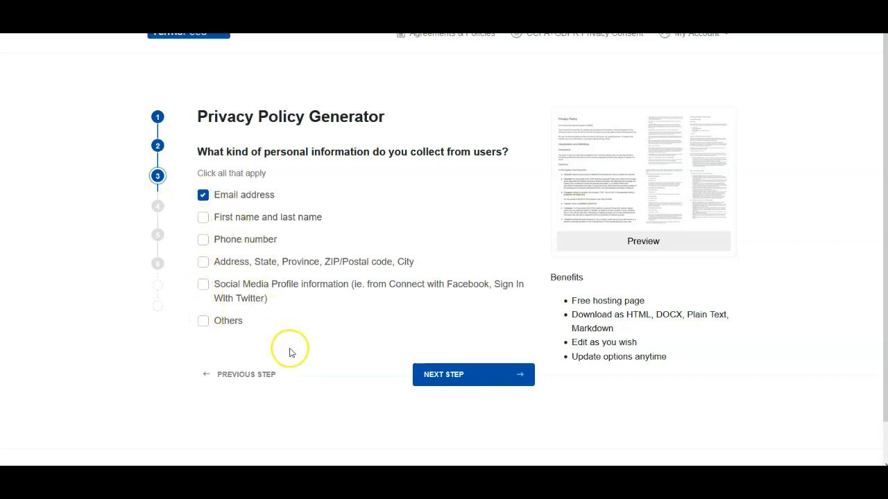
# - Keep Email address as collected information, enable contact by email, and paste the site's support e-mail address from the notes
pyautogui.click(440, 378)
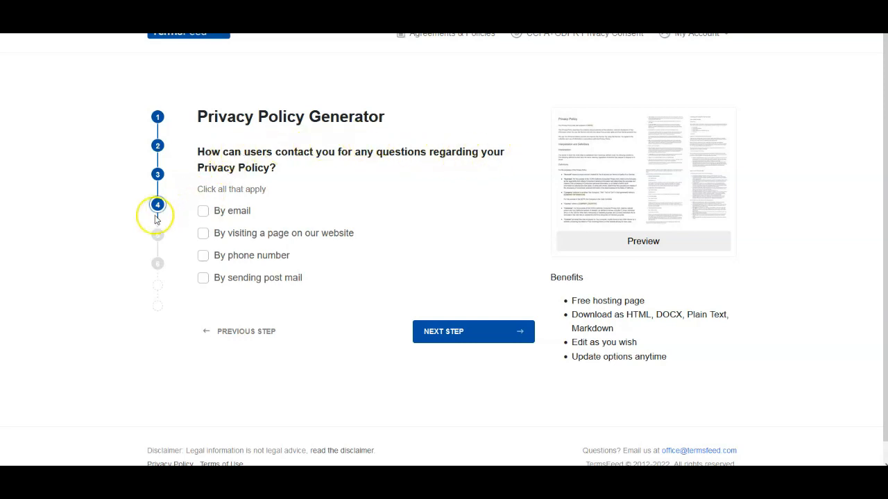
pyautogui.click(203, 211)
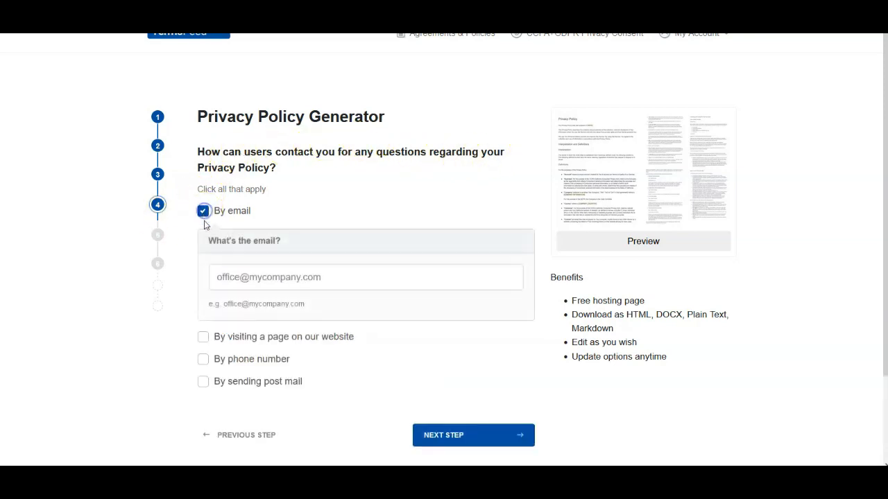
pyautogui.click(221, 278)
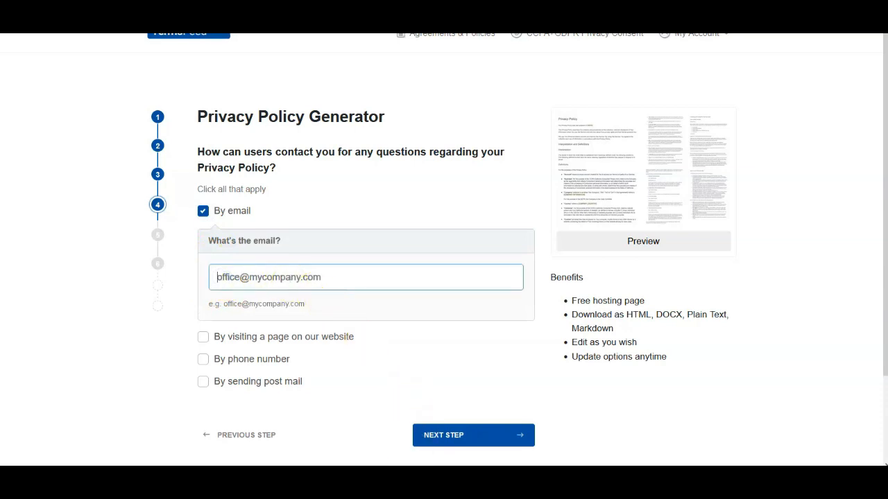
pyautogui.hotkey('alt', 'Tab')
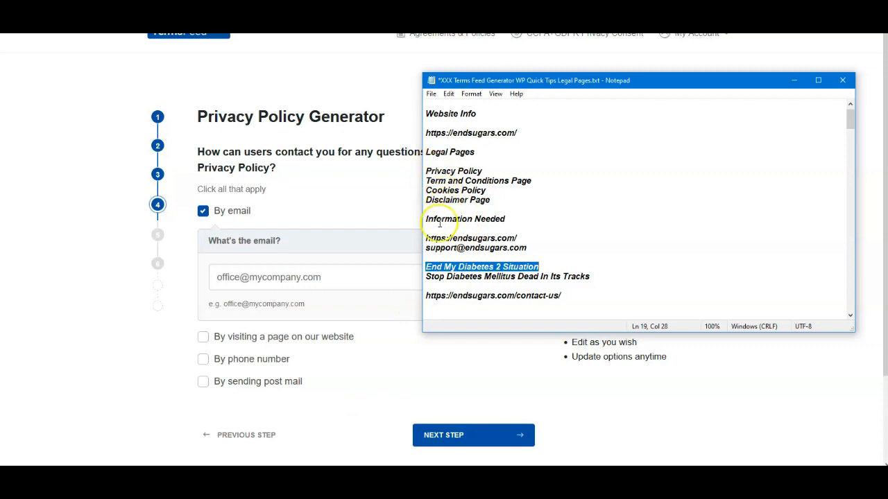
pyautogui.moveTo(426, 248); pyautogui.dragTo(471, 254)
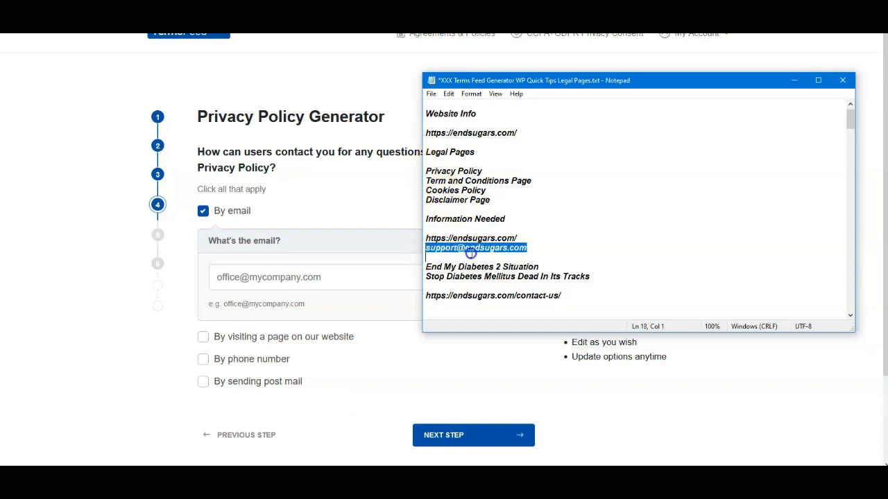
pyautogui.rightClick(531, 250)
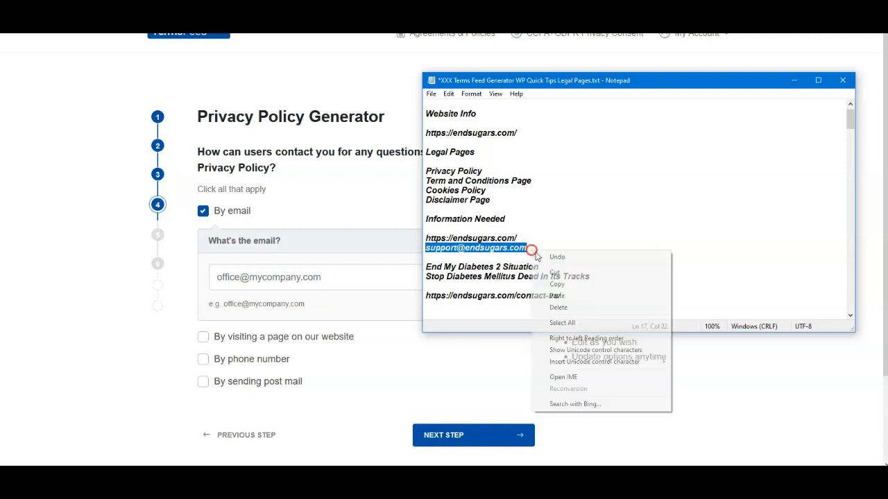
pyautogui.click(555, 282)
pyautogui.click(228, 276)
pyautogui.rightClick(228, 277)
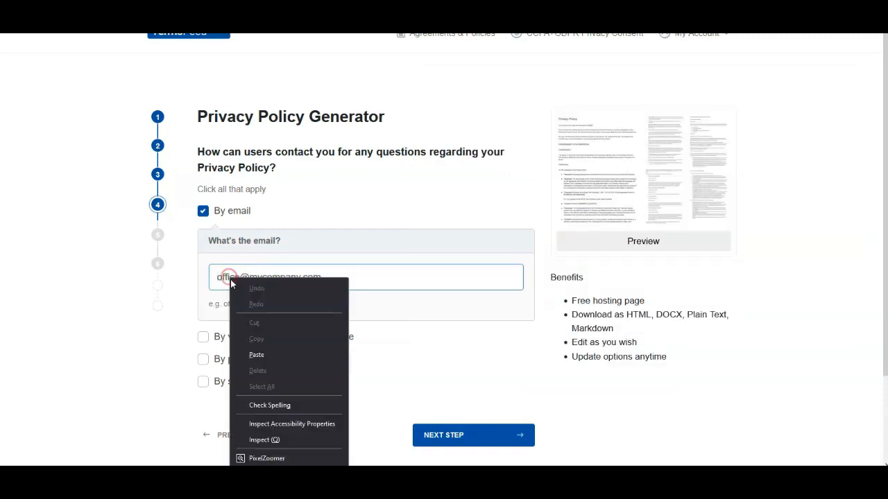
pyautogui.click(258, 353)
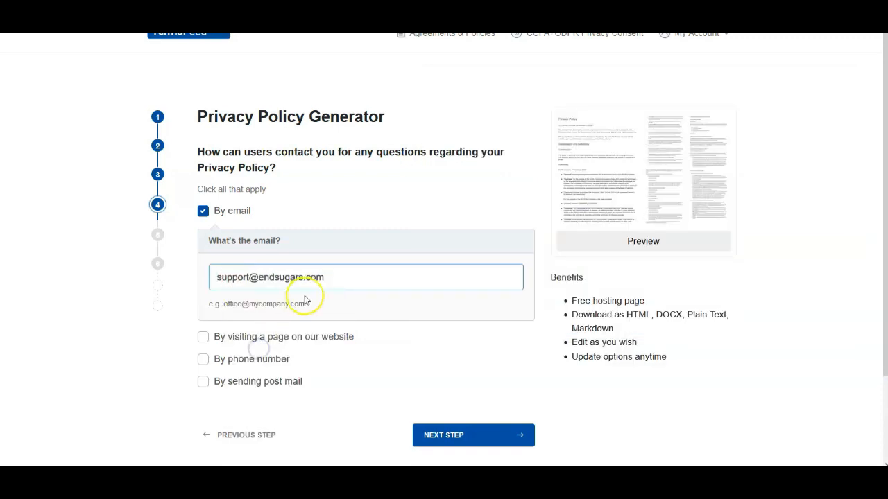
pyautogui.click(205, 339)
pyautogui.scroll(-1, 287, 341)
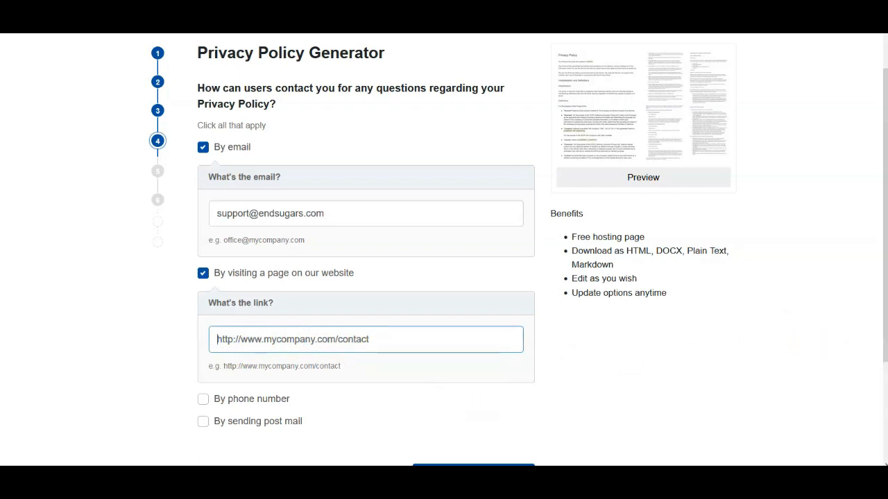
pyautogui.click(588, 335)
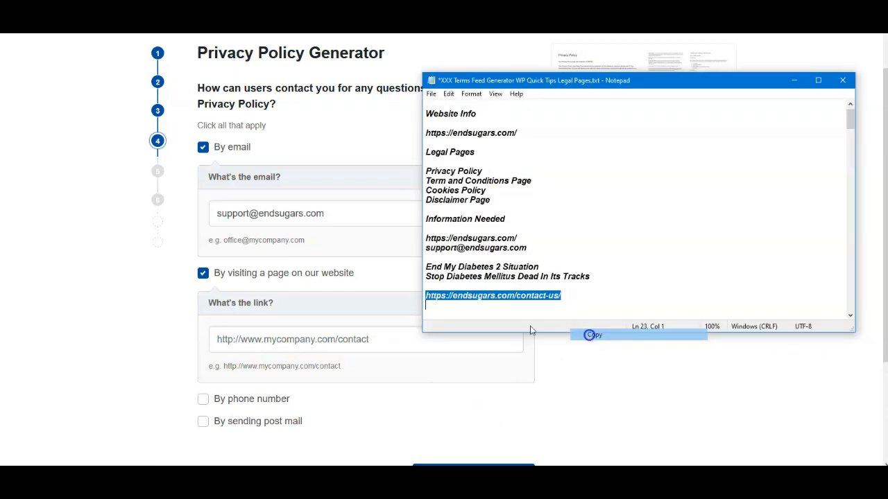
pyautogui.click(220, 339)
pyautogui.hotkey('ctrl', 'v')
pyautogui.scroll(-2, 451, 277)
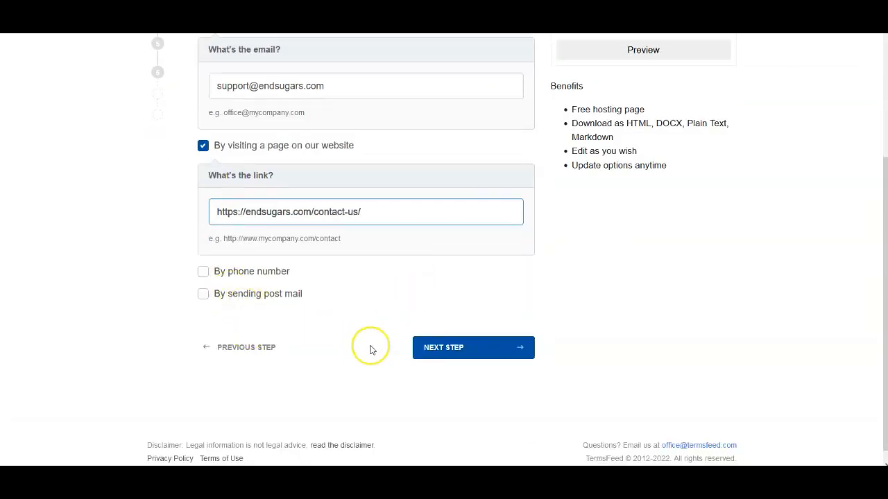
pyautogui.click(457, 355)
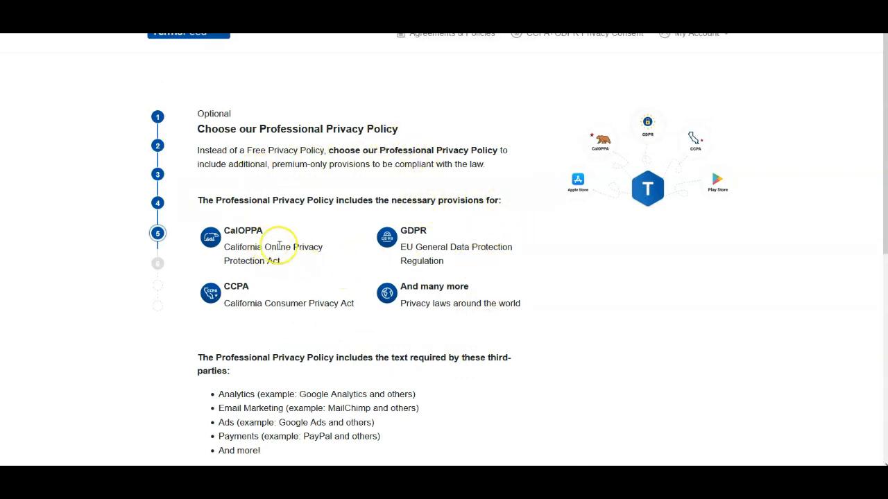
# - Decline the Professional Privacy Policy upgrade and continue to the final step
pyautogui.scroll(-3, 361, 272)
pyautogui.scroll(-2, 345, 265)
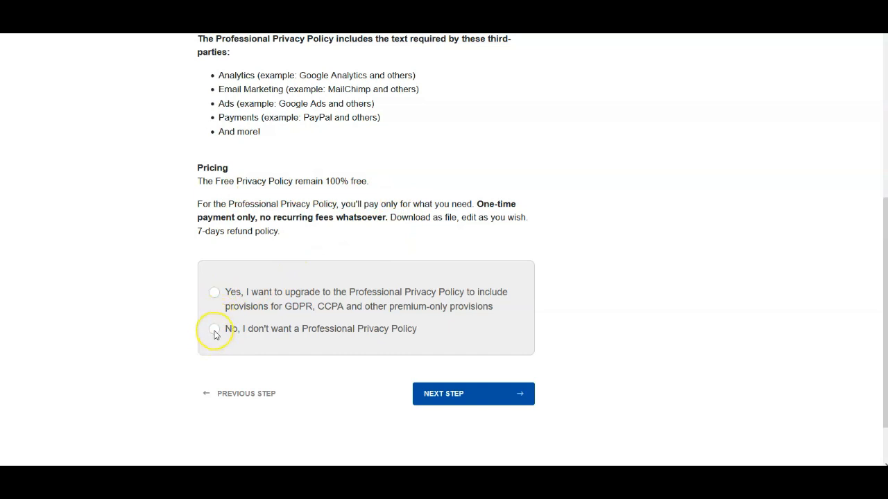
pyautogui.click(433, 393)
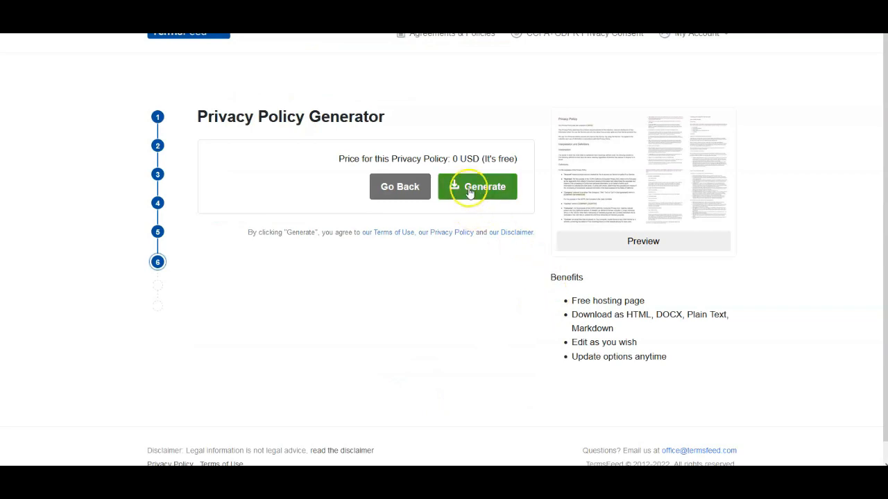
# - Generate the free privacy policy and copy its HTML code to the clipboard
pyautogui.click(468, 193)
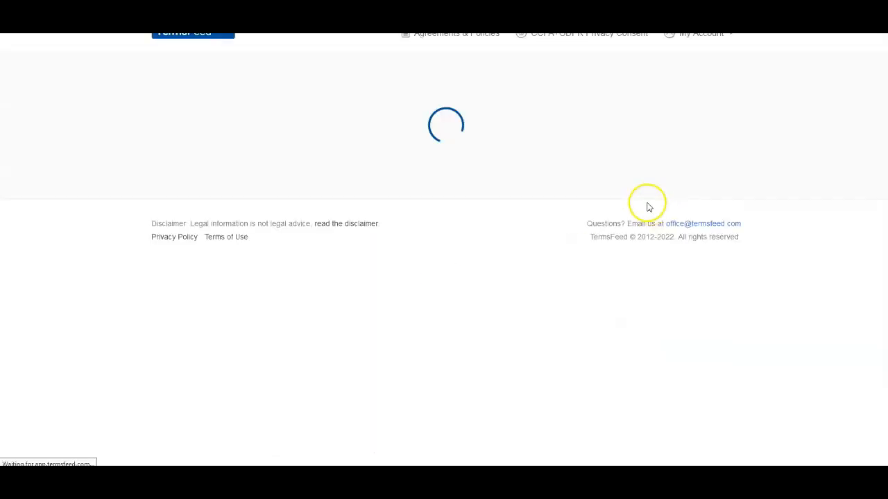
pyautogui.scroll(-1, 352, 303)
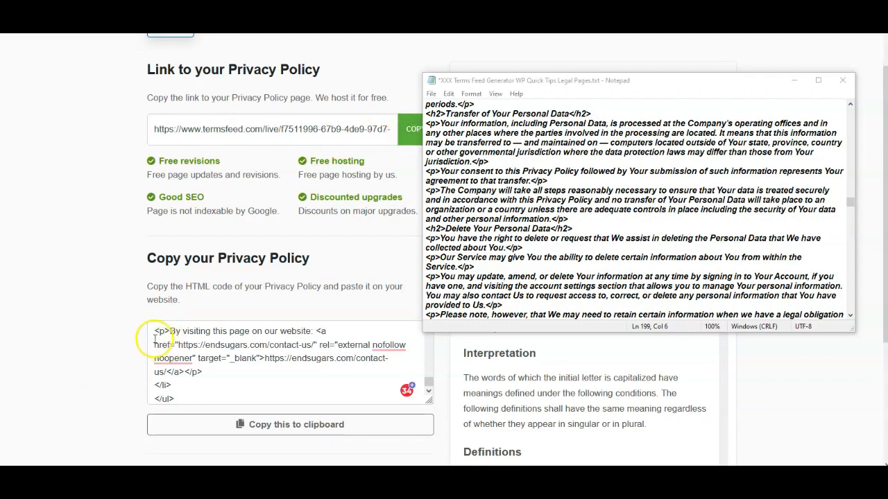
pyautogui.click(252, 424)
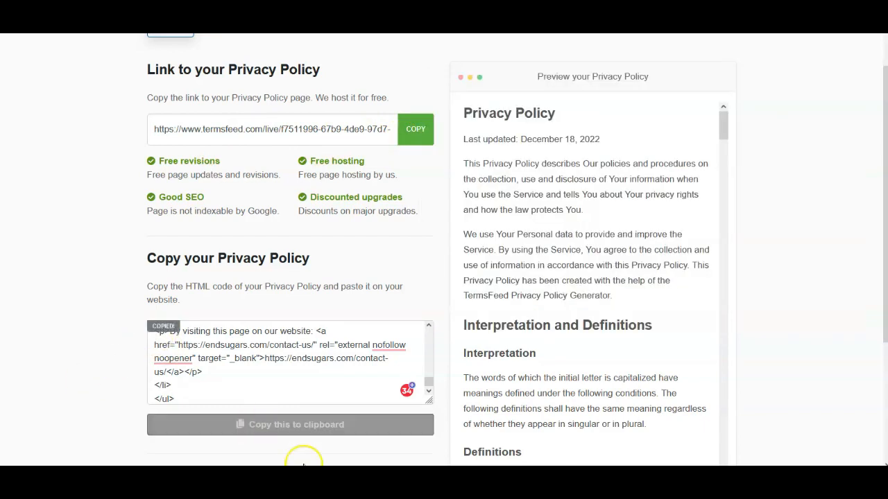
# - Paste the privacy policy HTML into the text editor of the WordPress Privacy Policy page
pyautogui.hotkey('alt', 'Tab')
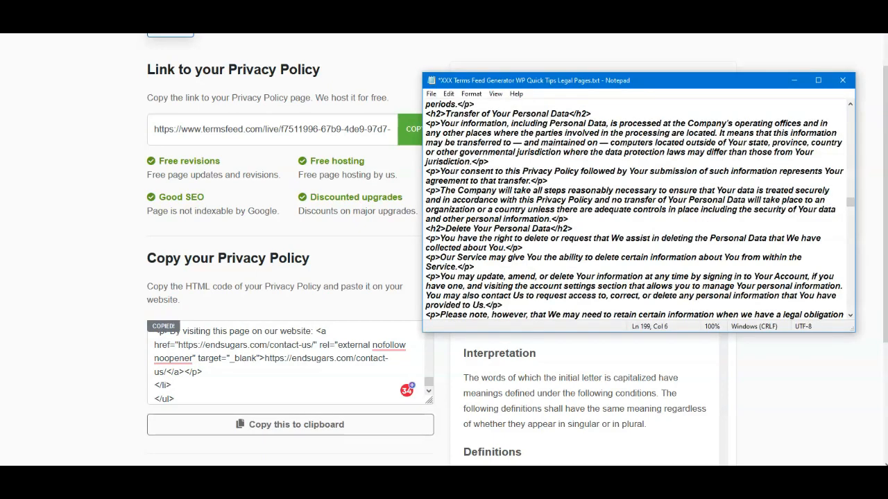
pyautogui.scroll(1, 496, 170)
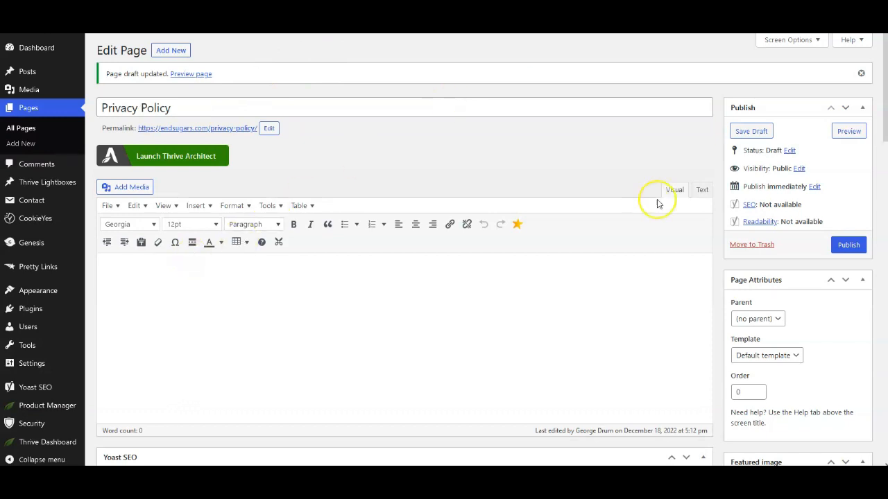
pyautogui.click(702, 190)
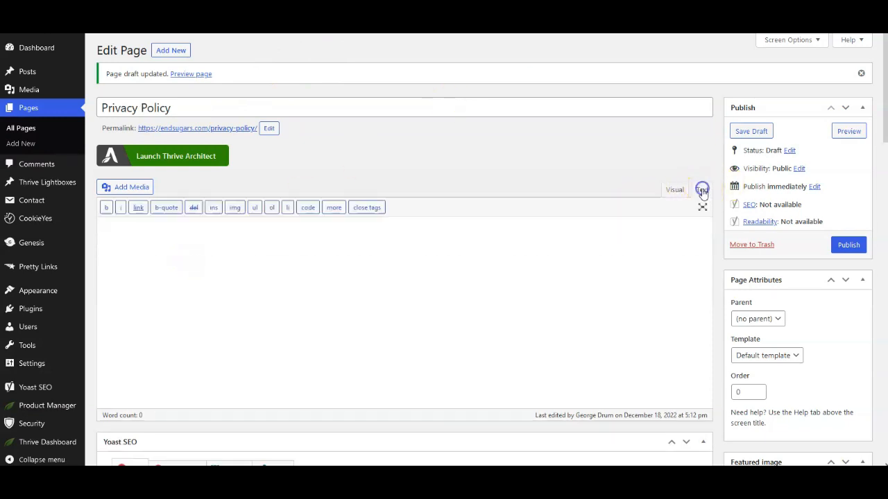
pyautogui.rightClick(190, 274)
pyautogui.click(214, 351)
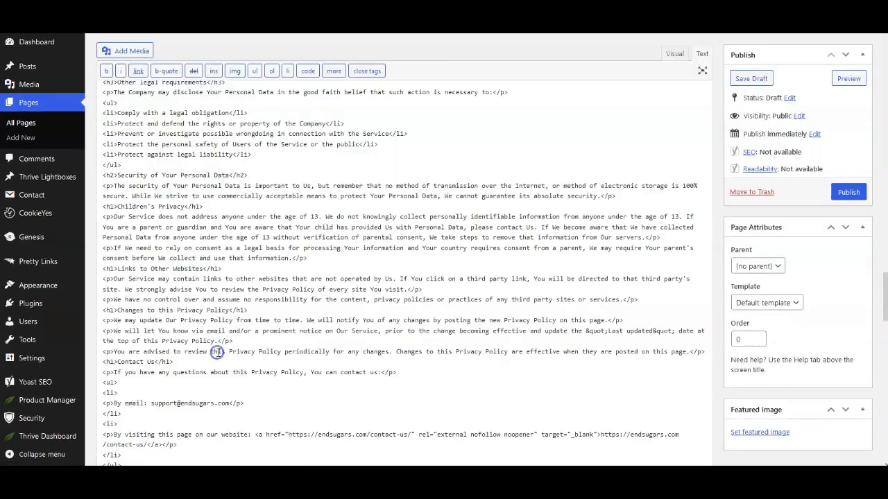
# - Switch to the visual editor and review the pasted privacy policy content
pyautogui.scroll(3, 576, 290)
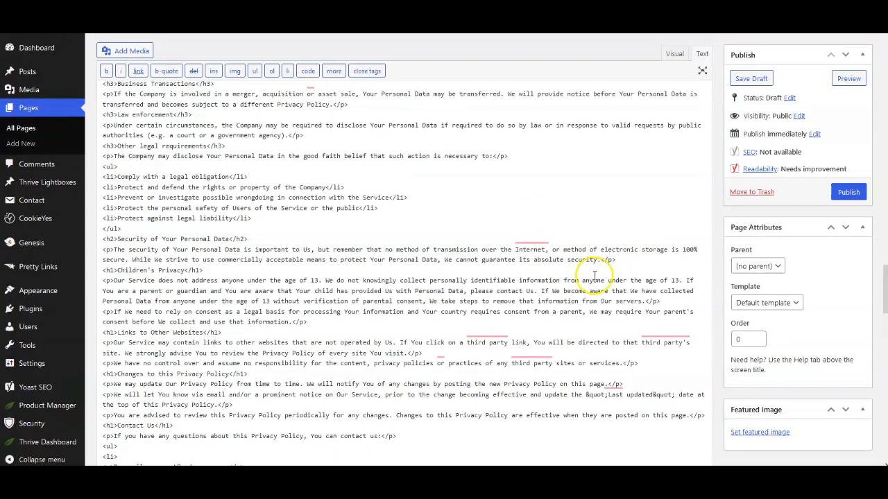
pyautogui.scroll(10, 576, 290)
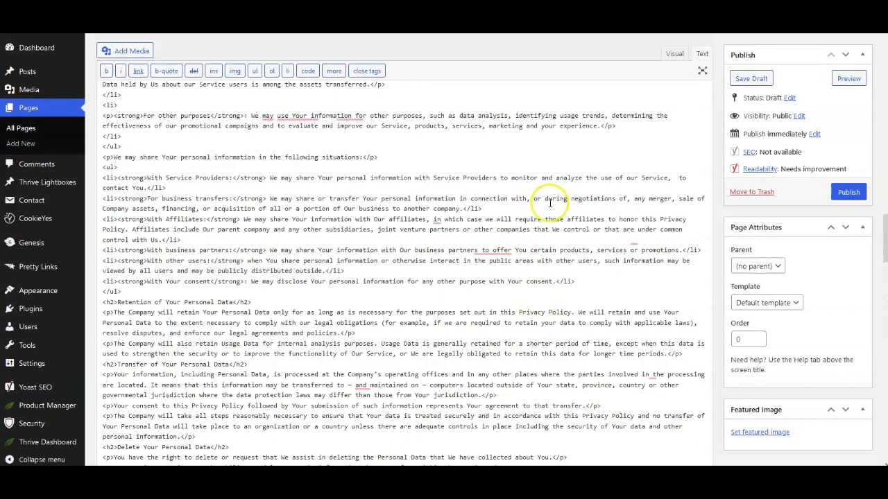
pyautogui.click(673, 55)
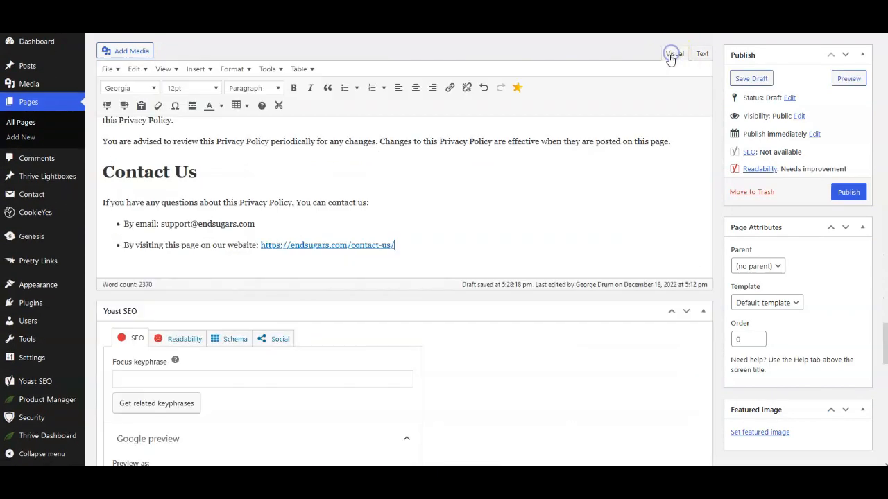
pyautogui.scroll(8, 586, 227)
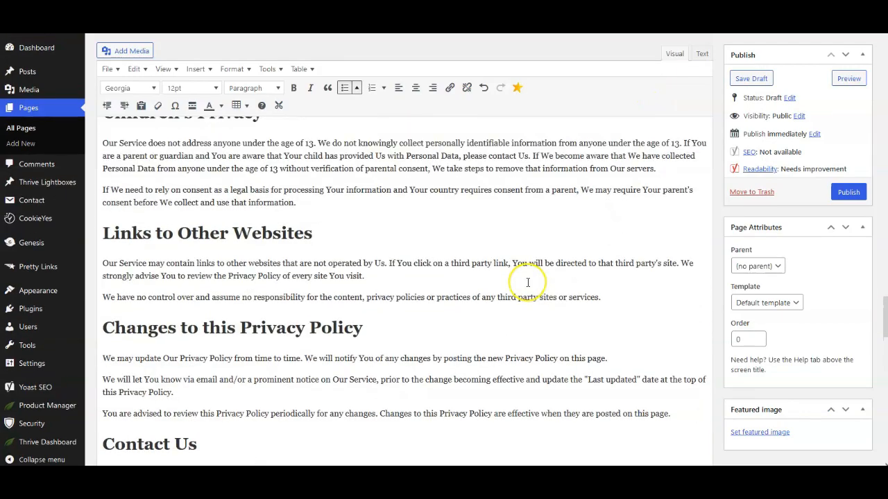
pyautogui.scroll(4, 472, 309)
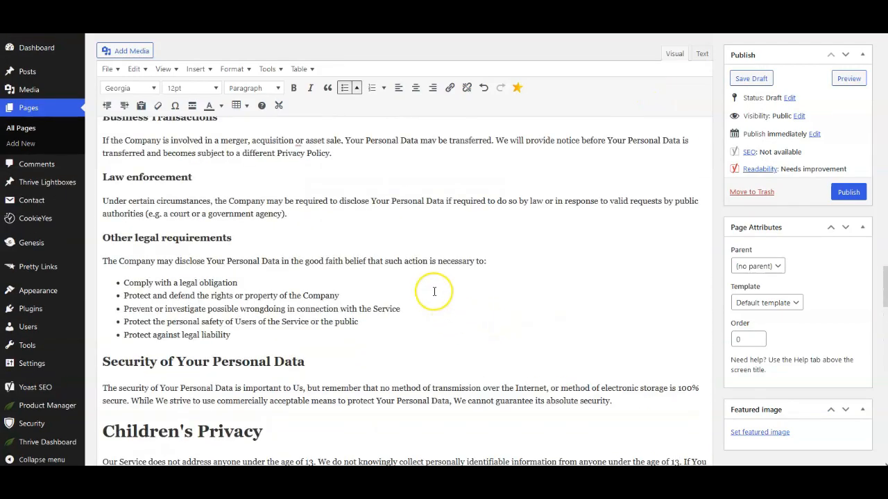
pyautogui.scroll(3, 416, 274)
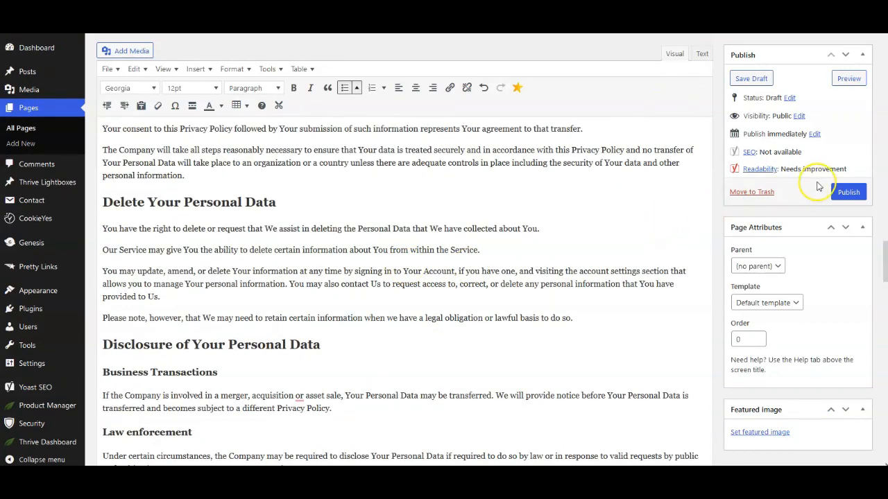
# - Save the Privacy Policy page as a draft and open its preview in a new browser tab
pyautogui.click(739, 79)
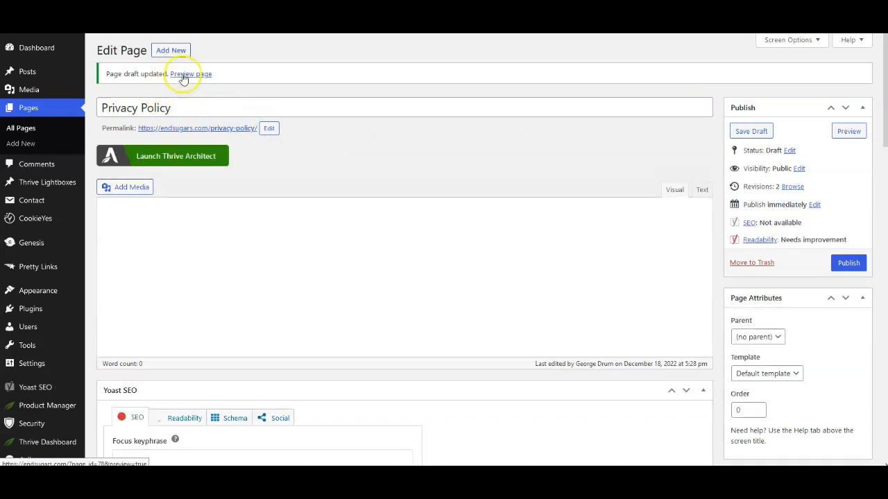
pyautogui.rightClick(179, 73)
pyautogui.click(197, 84)
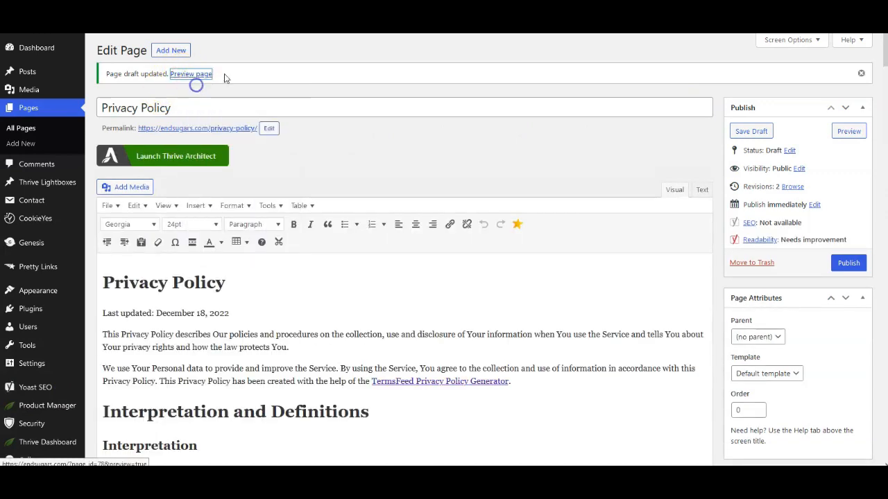
pyautogui.hotkey('ctrl', 'Tab')
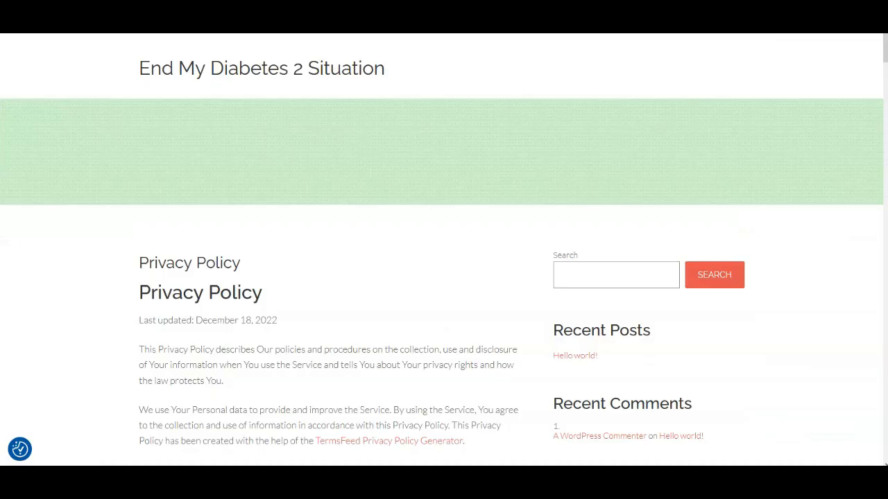
# - Scroll through the previewed Privacy Policy page to review the published policy text
pyautogui.scroll(-1, 603, 182)
pyautogui.scroll(-2, 483, 234)
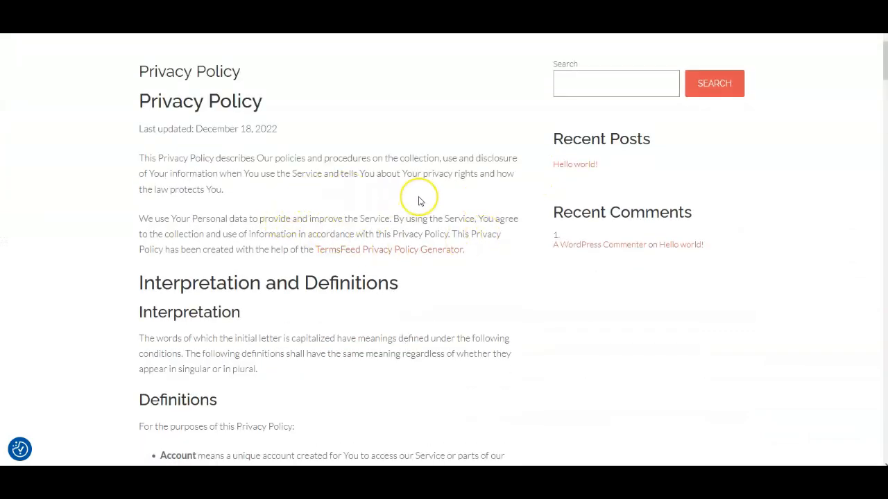
pyautogui.scroll(-1, 419, 199)
pyautogui.scroll(-3, 419, 201)
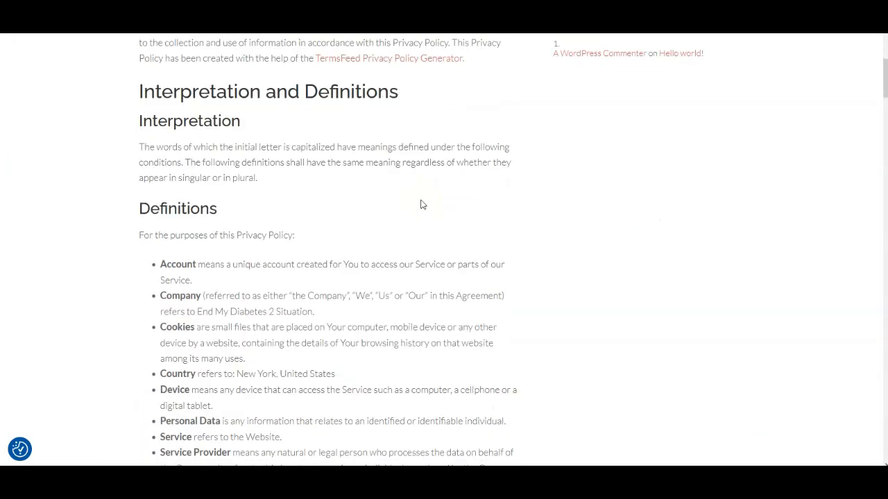
pyautogui.scroll(-2, 416, 200)
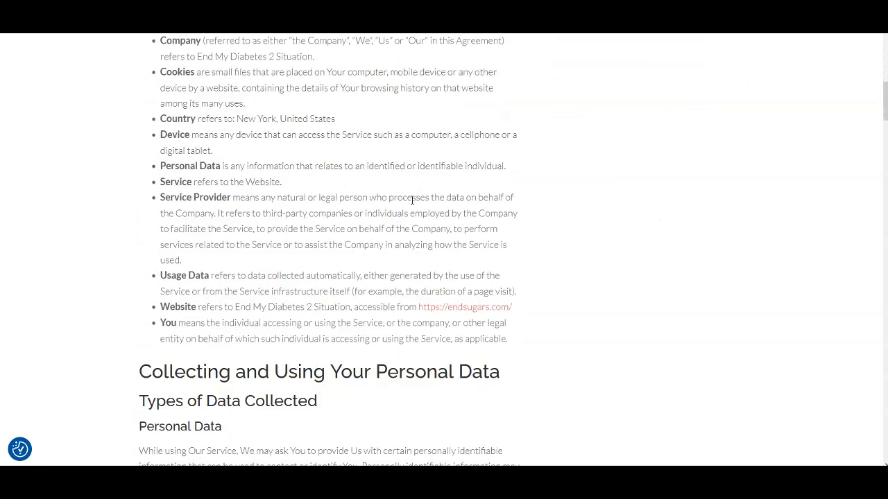
pyautogui.scroll(-4, 424, 222)
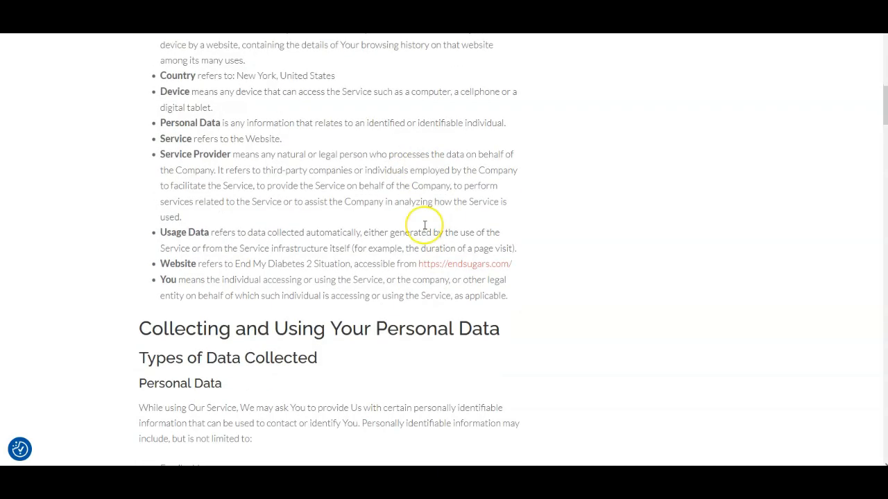
pyautogui.scroll(-6, 421, 229)
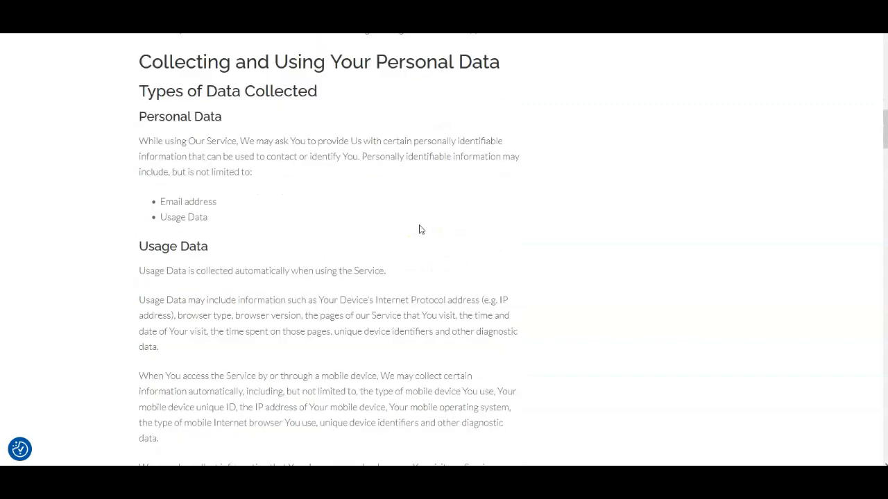
pyautogui.scroll(-2, 418, 223)
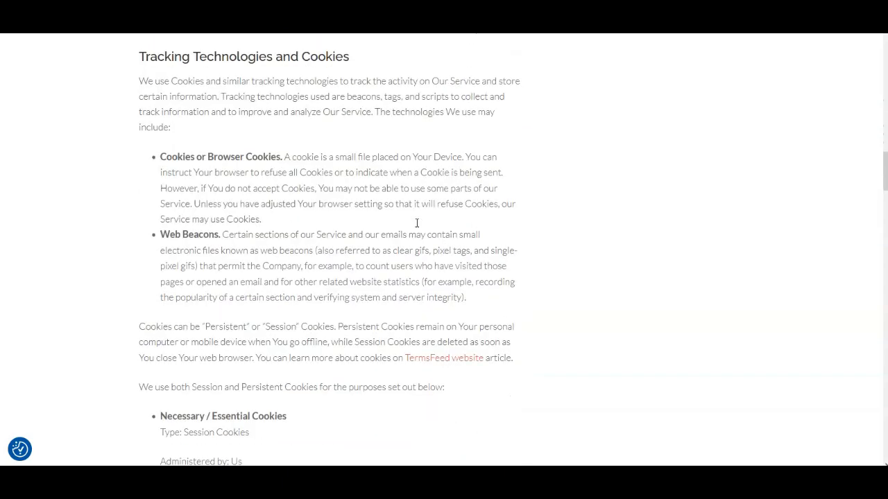
pyautogui.scroll(-2, 415, 225)
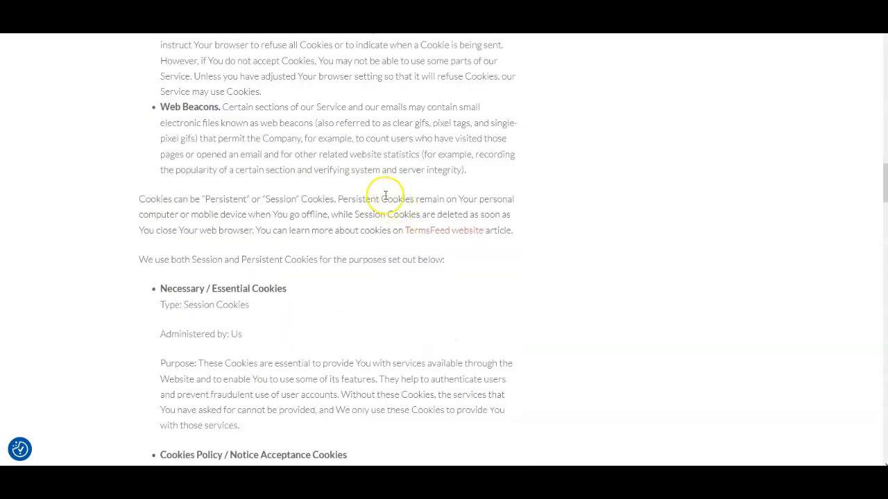
pyautogui.scroll(3, 384, 196)
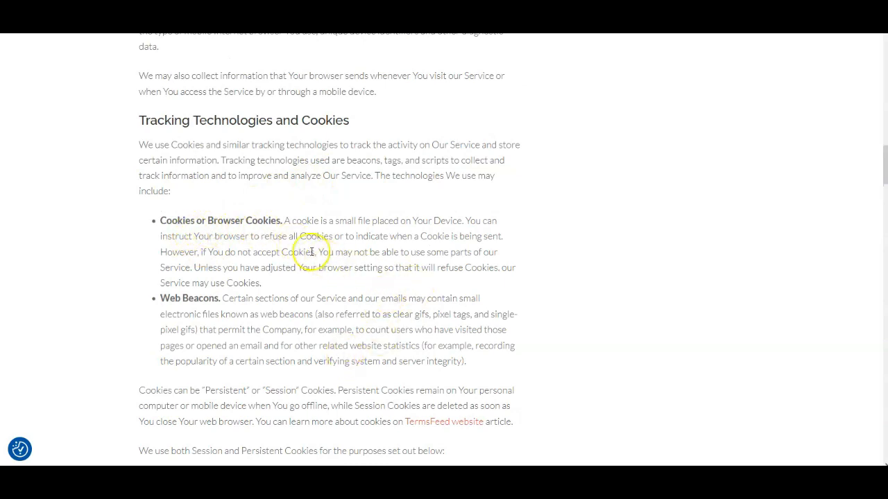
pyautogui.scroll(-4, 295, 291)
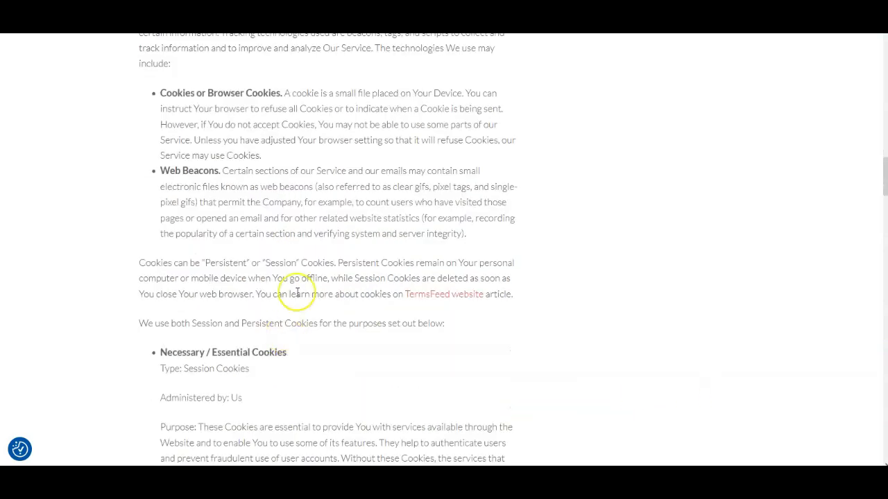
pyautogui.scroll(-7, 294, 291)
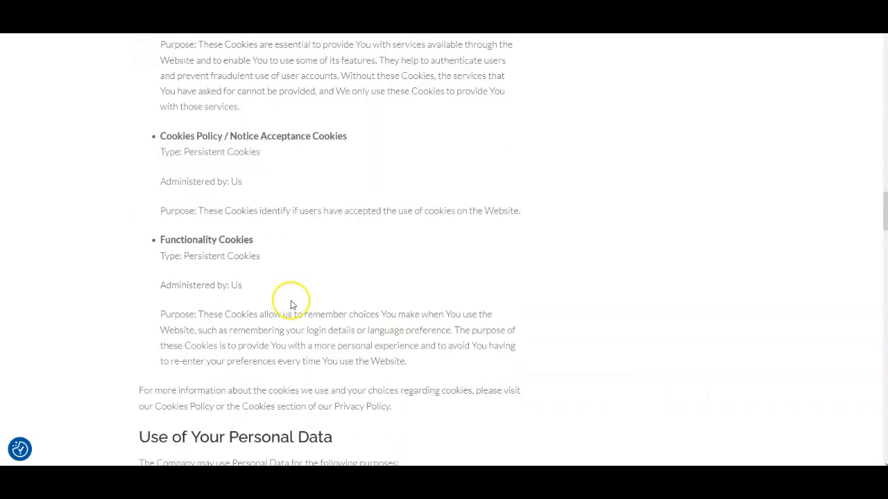
pyautogui.scroll(-9, 307, 295)
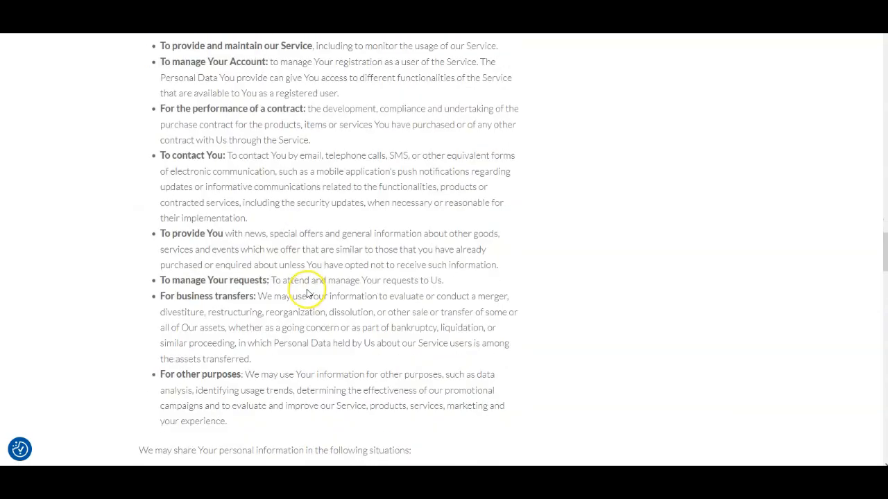
pyautogui.scroll(-4, 308, 284)
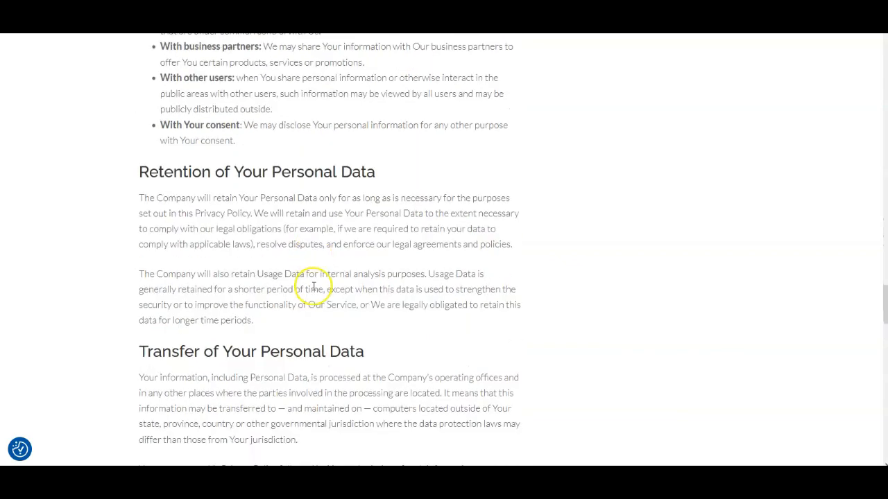
pyautogui.scroll(-7, 378, 289)
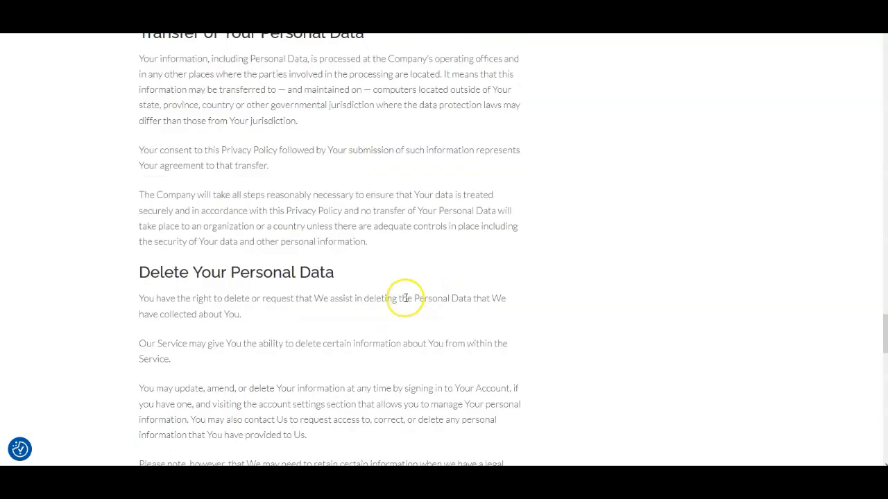
pyautogui.scroll(-2, 404, 302)
pyautogui.scroll(3, 481, 201)
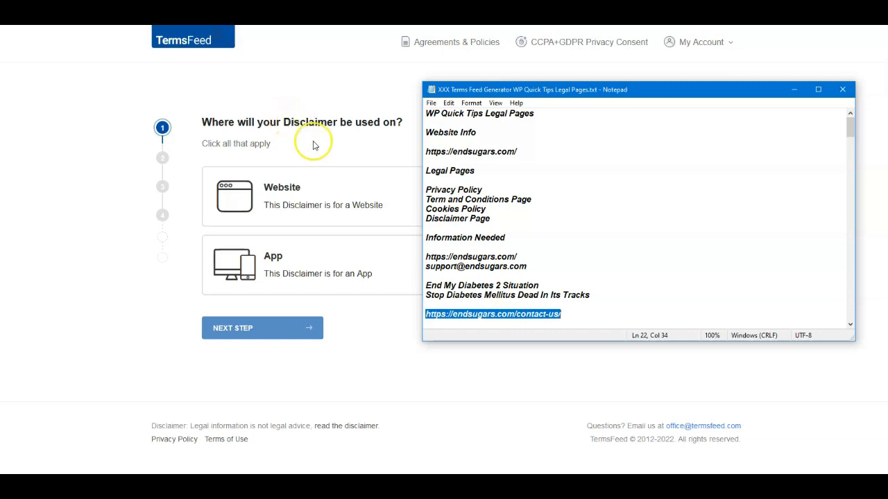
# - In the TermsFeed disclaimer generator, choose Website as where the disclaimer is used and continue to the next step
pyautogui.click(277, 184)
pyautogui.click(273, 188)
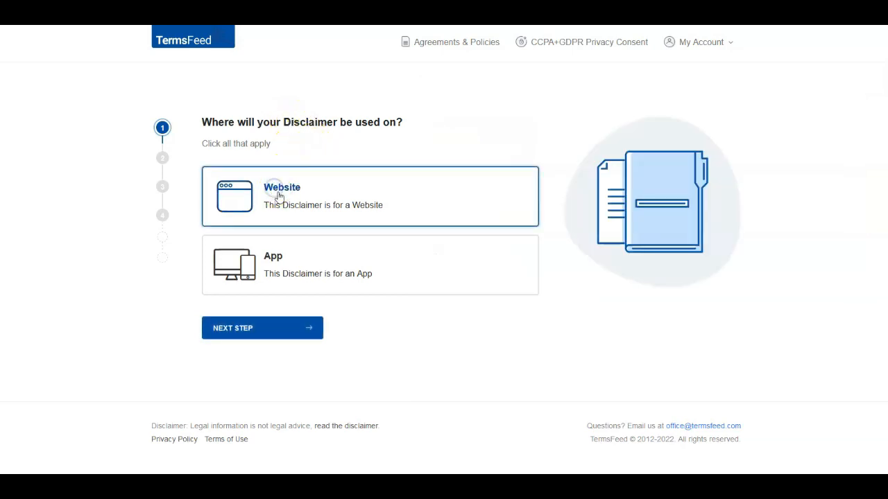
pyautogui.click(256, 321)
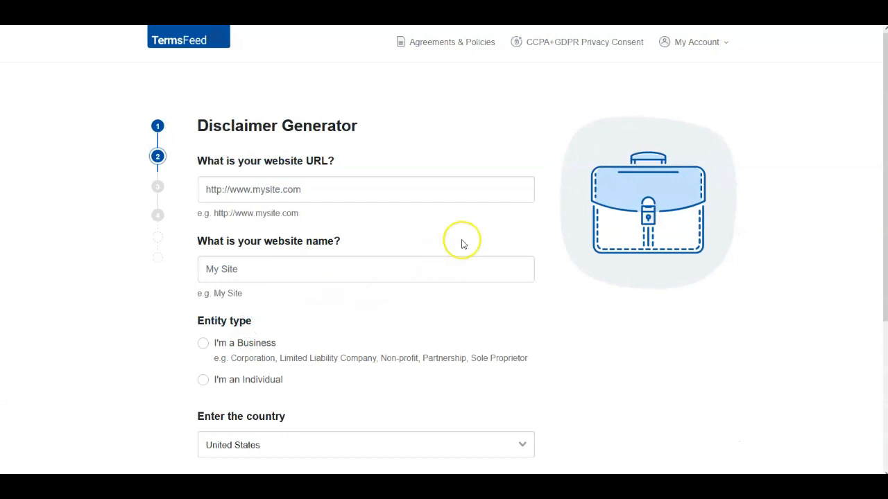
pyautogui.click(237, 181)
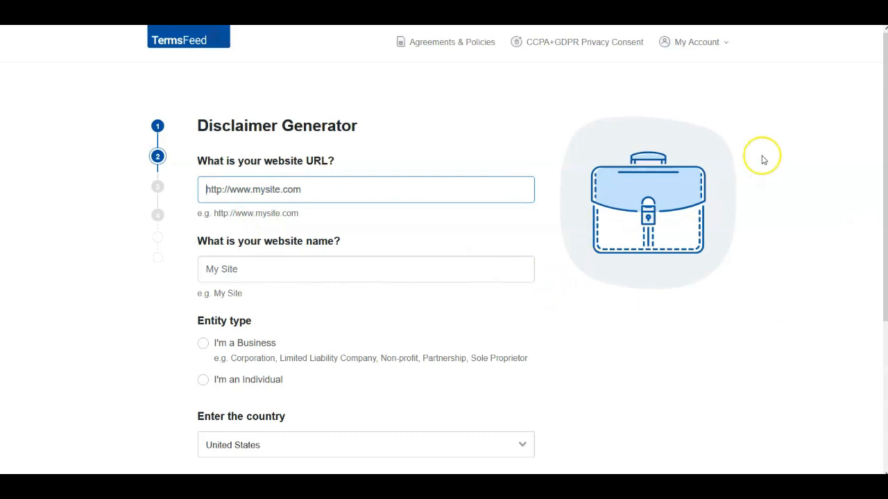
pyautogui.hotkey('alt', 'Tab')
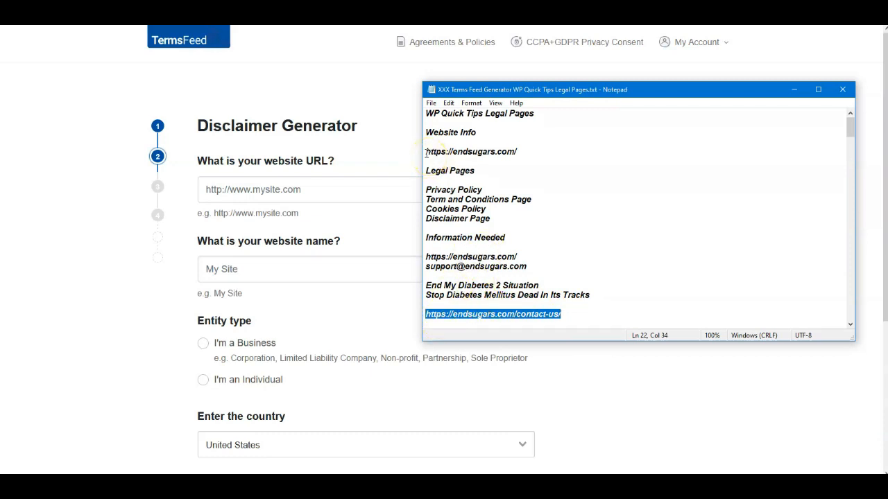
pyautogui.moveTo(425, 152); pyautogui.dragTo(455, 153)
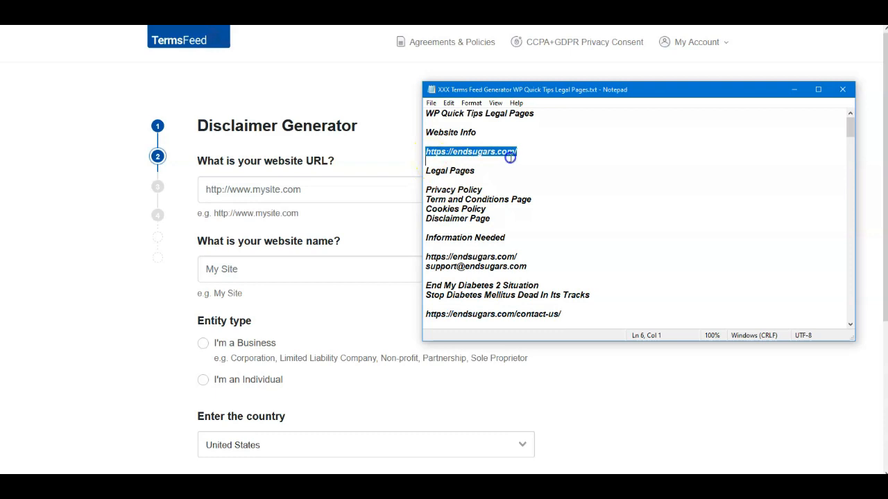
pyautogui.rightClick(492, 154)
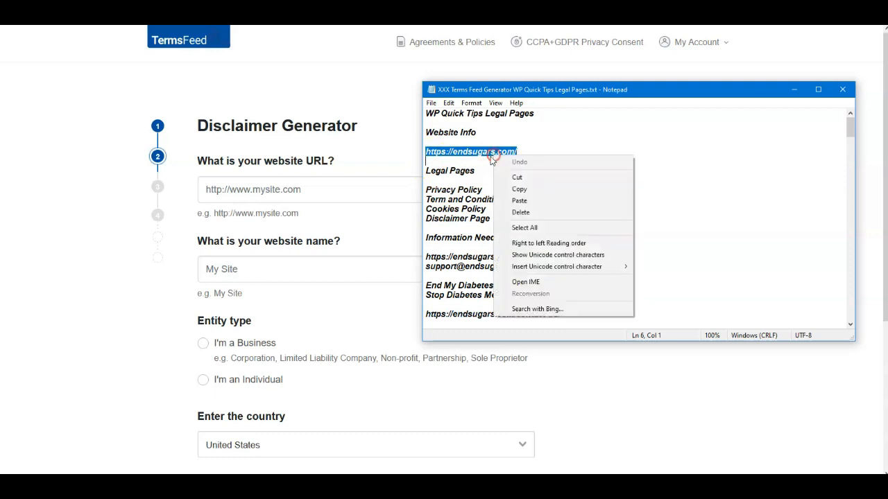
pyautogui.click(512, 191)
pyautogui.click(354, 196)
pyautogui.hotkey('ctrl', 'v')
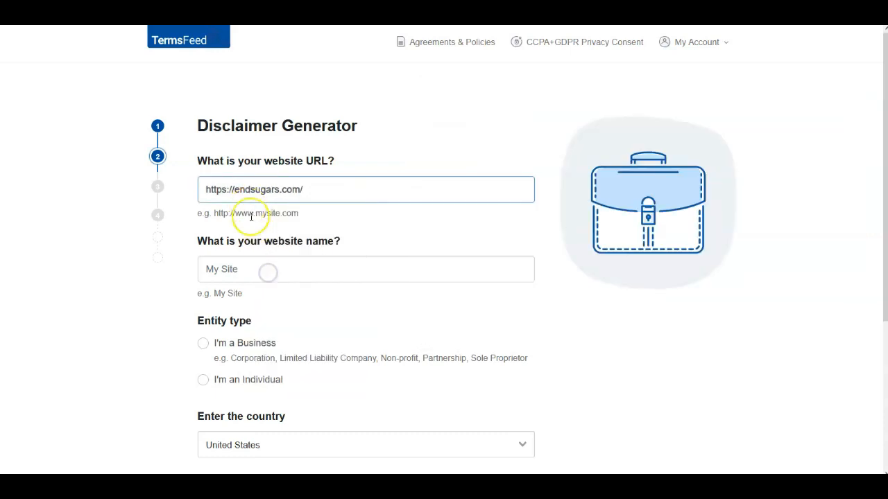
# - Copy the site name from the notes file and paste End My Diabetes 2 Situation as the website name
pyautogui.click(229, 271)
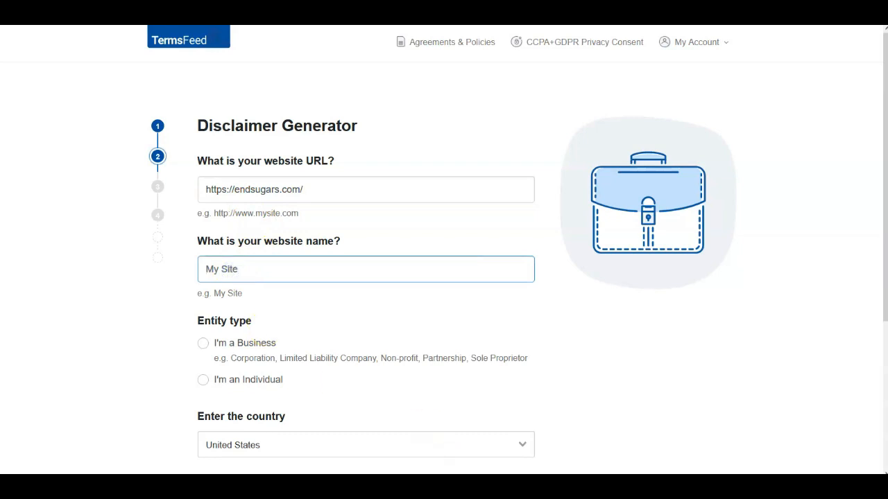
pyautogui.click(568, 486)
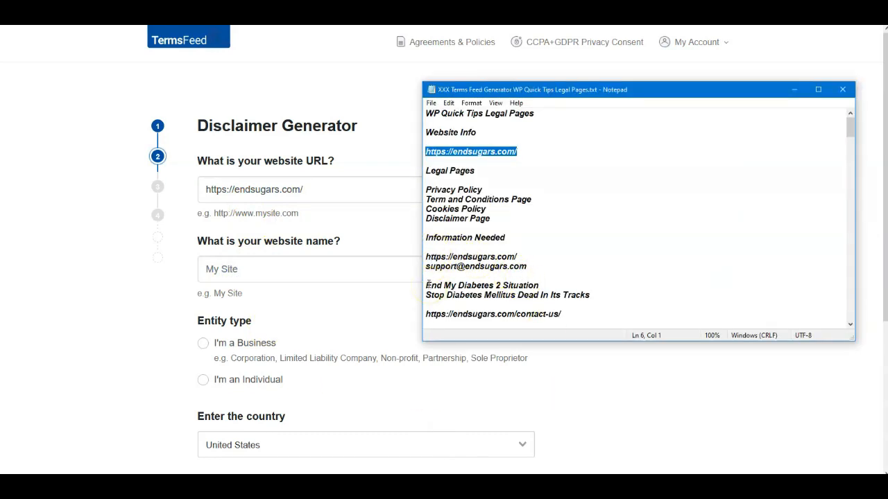
pyautogui.moveTo(426, 285); pyautogui.dragTo(445, 285)
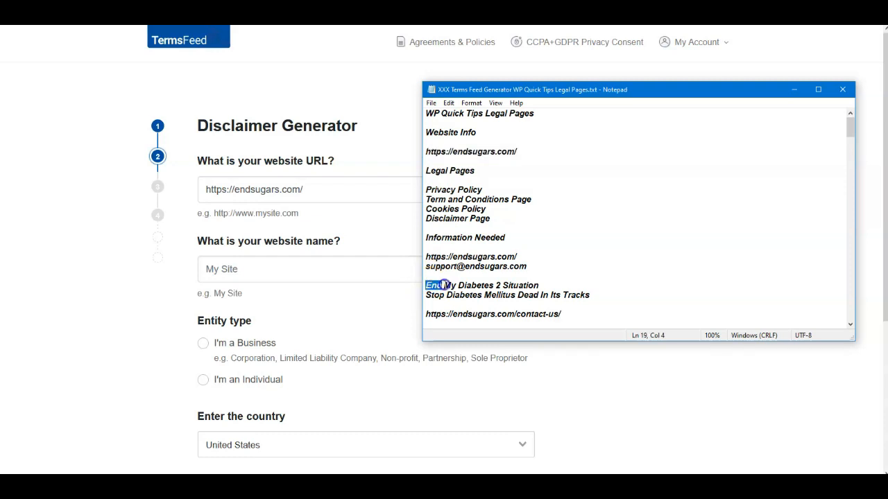
pyautogui.rightClick(541, 284)
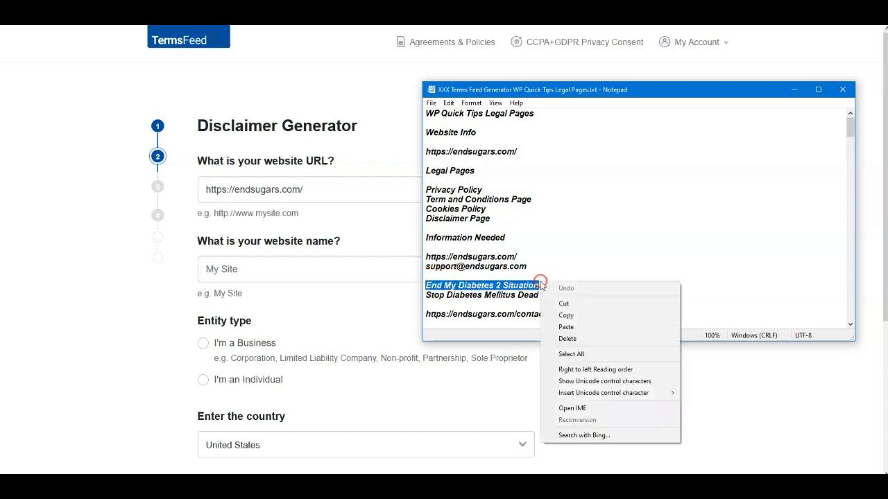
pyautogui.click(565, 316)
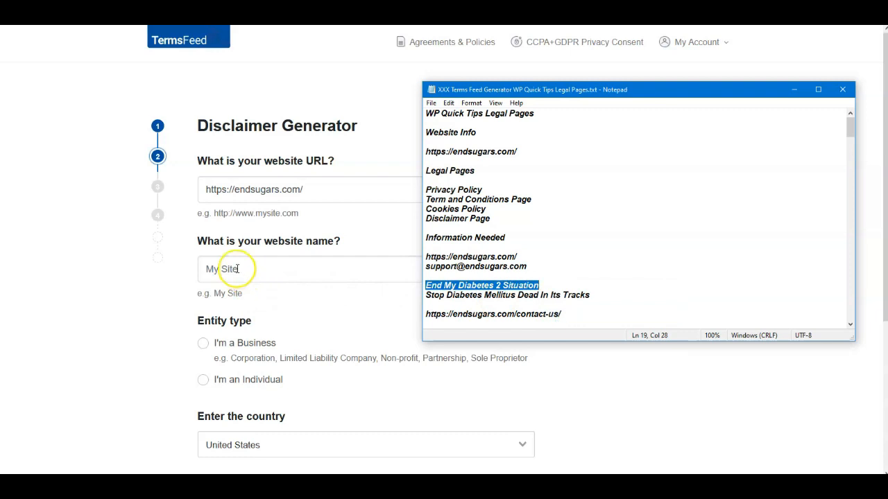
pyautogui.rightClick(238, 270)
pyautogui.click(265, 346)
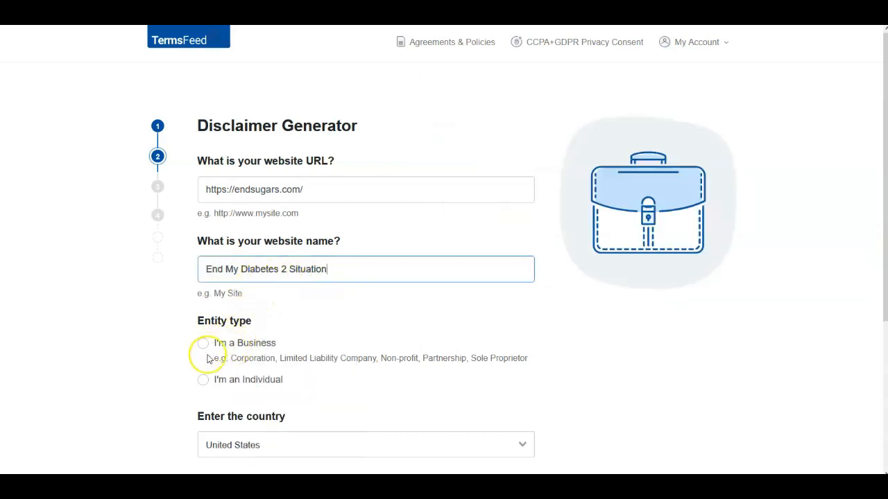
# - Choose I'm an Individual as the entity type, pick New York as the state, and continue to the next step
pyautogui.click(203, 379)
pyautogui.scroll(-2, 282, 361)
pyautogui.click(258, 391)
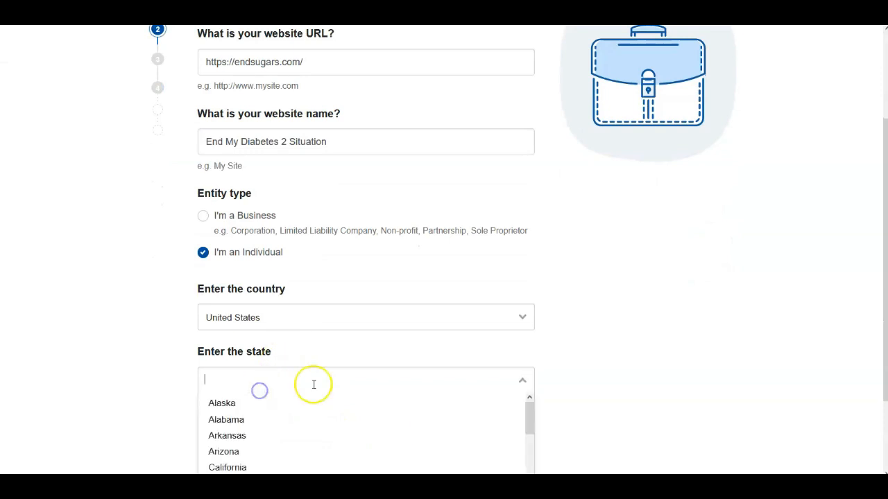
pyautogui.scroll(-1, 603, 354)
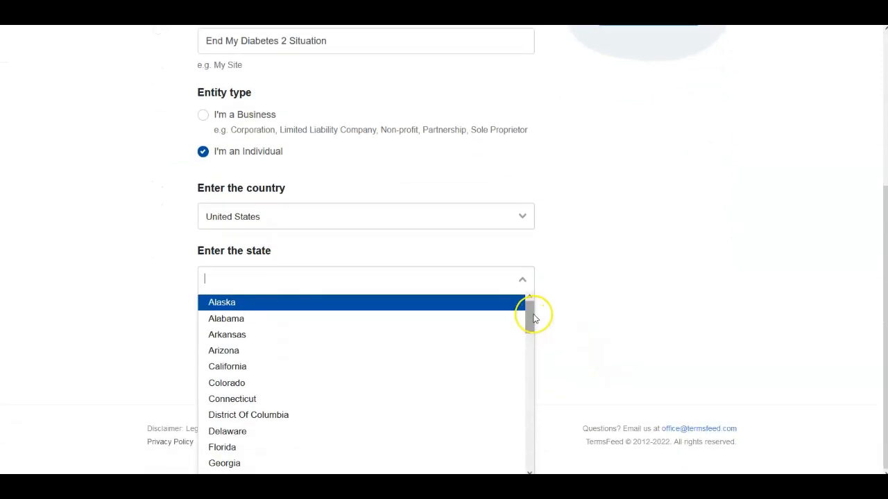
pyautogui.moveTo(531, 313); pyautogui.dragTo(531, 359)
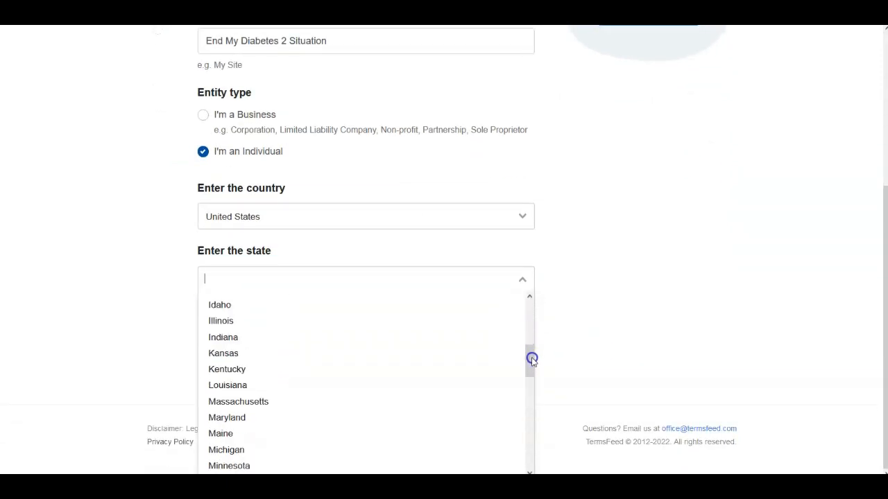
pyautogui.scroll(-4, 256, 440)
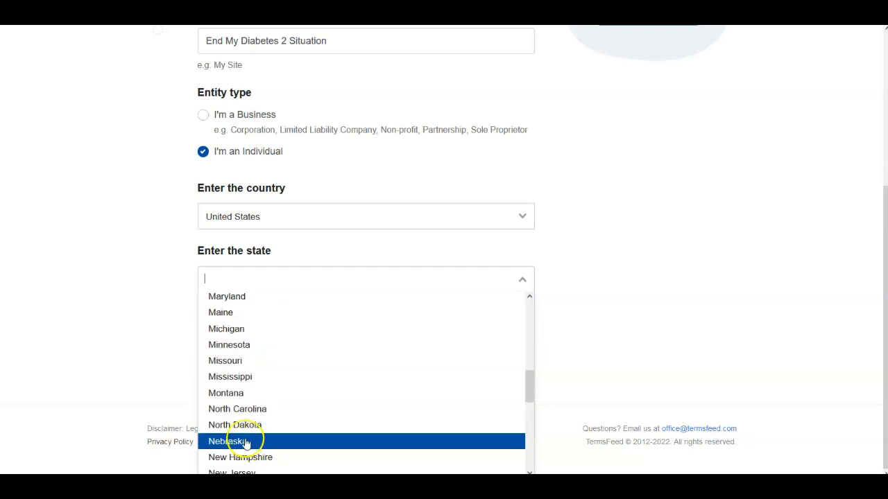
pyautogui.scroll(-2, 239, 426)
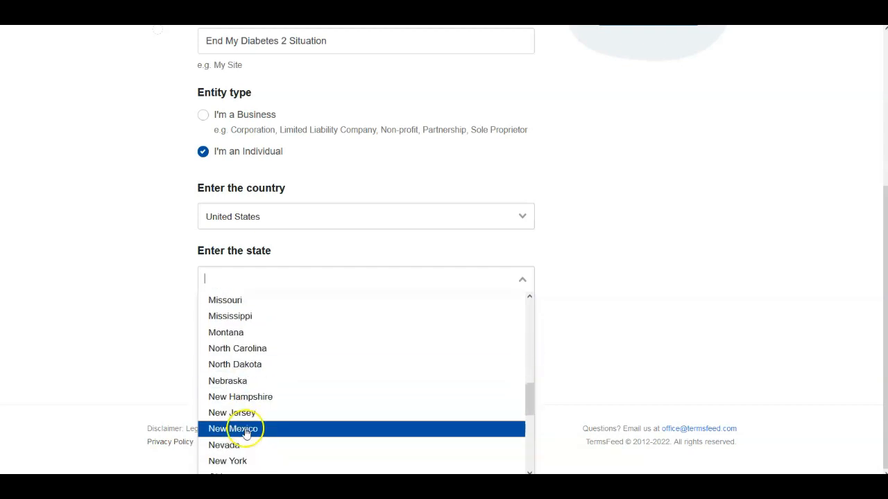
pyautogui.click(221, 461)
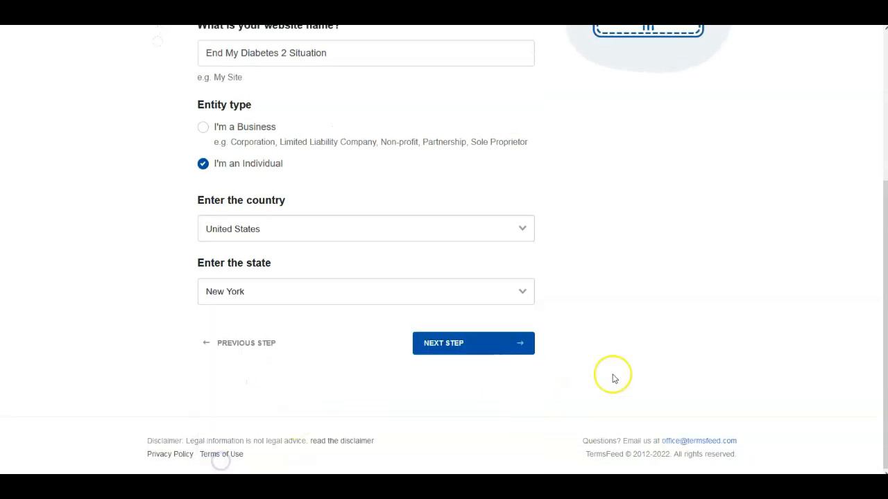
pyautogui.click(461, 346)
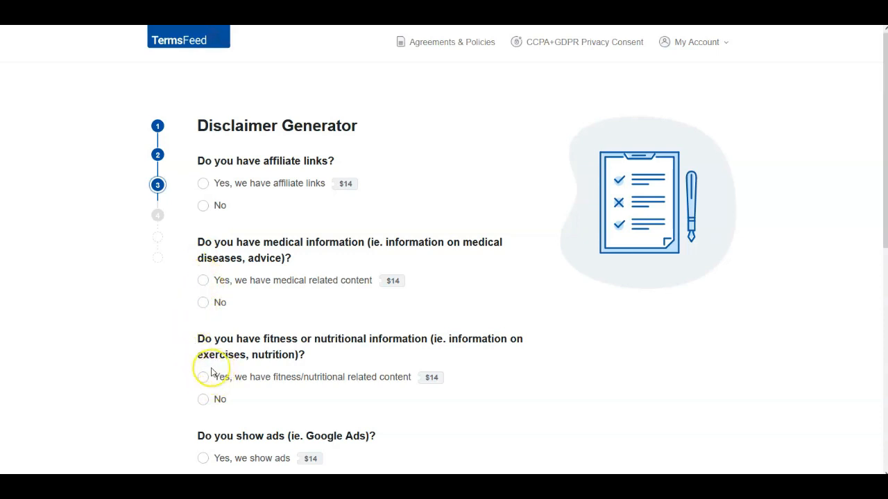
# - Answer yes to having affiliate links and tick Amazon Associates, ShareASale and ClickBank as the affiliate programs
pyautogui.scroll(-2, 203, 384)
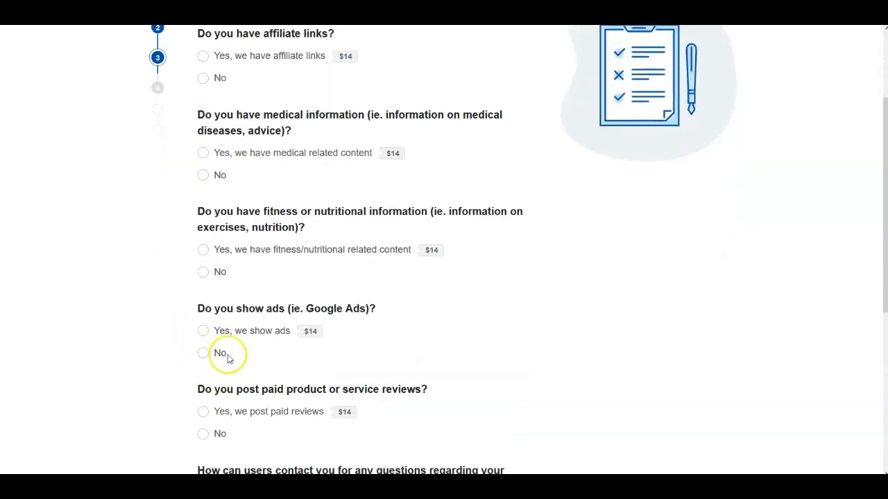
pyautogui.scroll(-1, 252, 391)
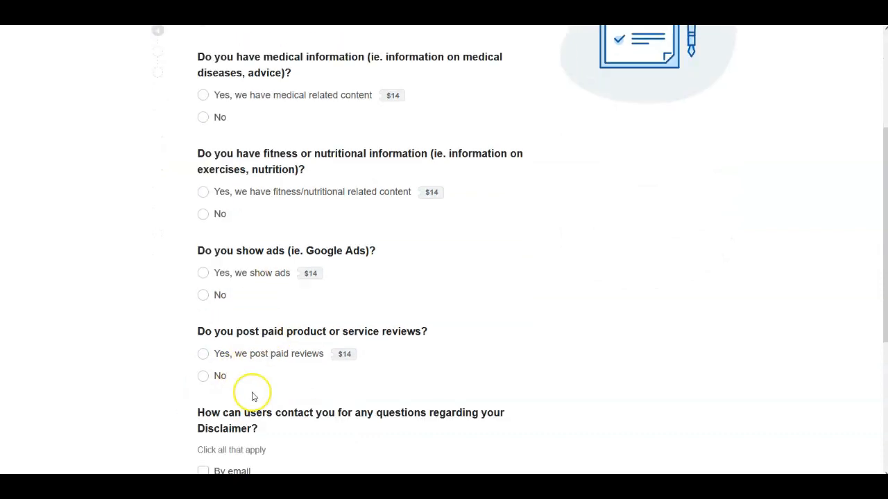
pyautogui.scroll(-1, 238, 392)
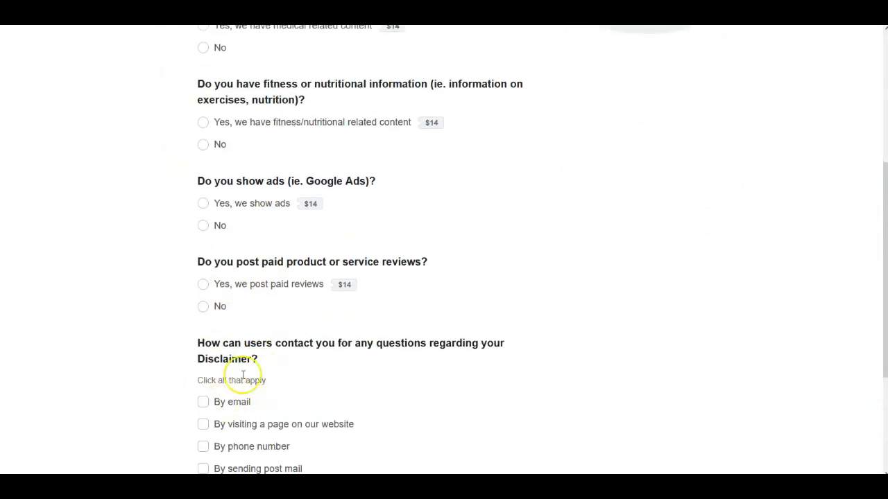
pyautogui.scroll(2, 390, 216)
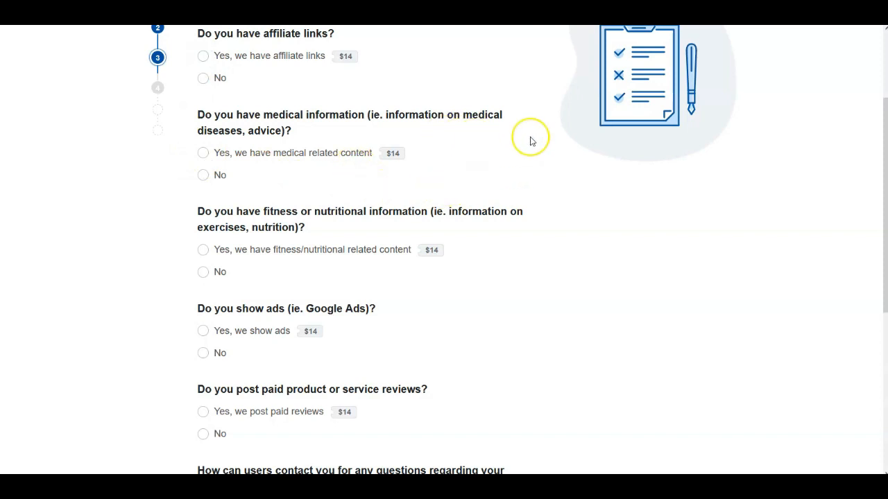
pyautogui.scroll(2, 395, 159)
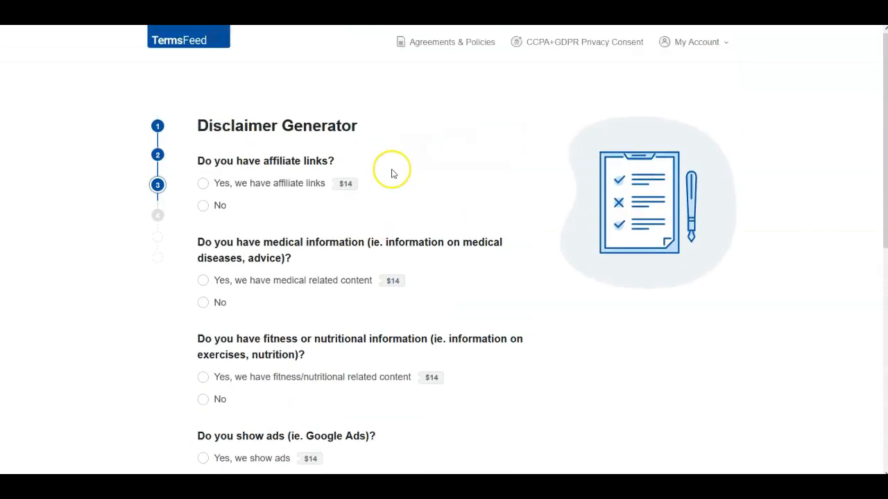
pyautogui.click(203, 184)
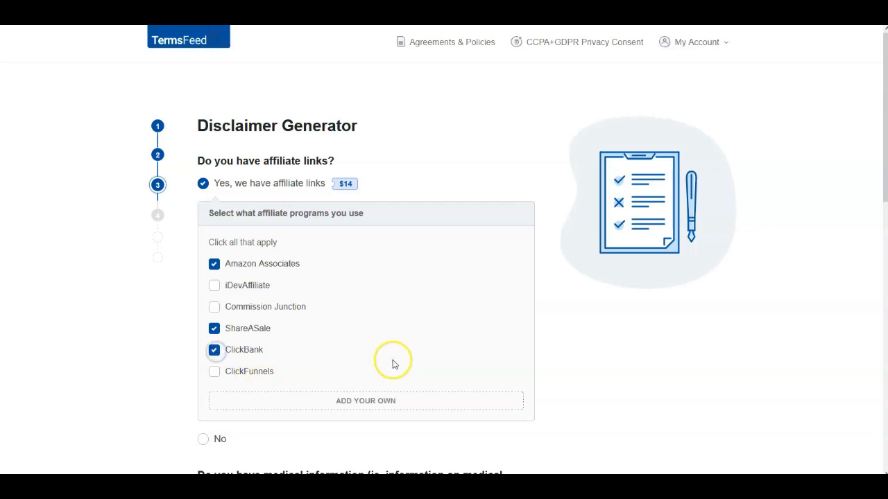
# - Answer yes to medical and fitness/nutritional content, and no to showing ads and posting paid reviews
pyautogui.scroll(-2, 394, 366)
pyautogui.scroll(-1, 320, 308)
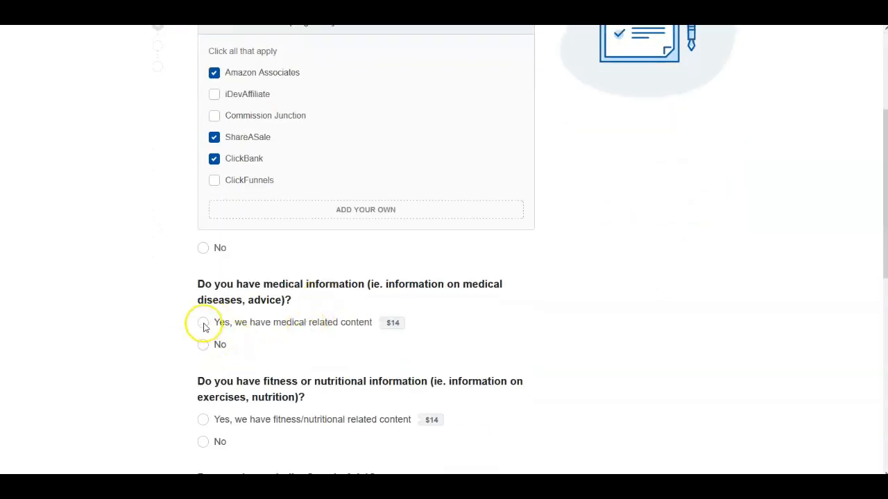
pyautogui.click(203, 323)
pyautogui.scroll(-1, 291, 336)
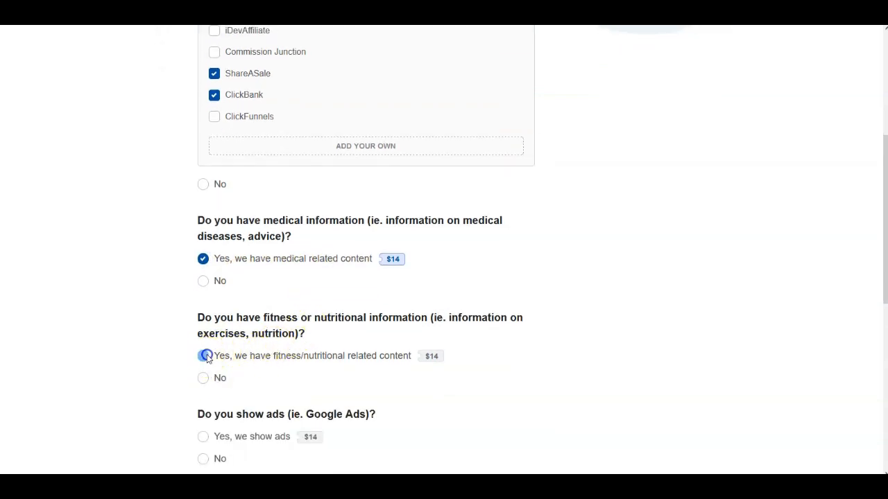
pyautogui.click(203, 356)
pyautogui.scroll(-2, 375, 319)
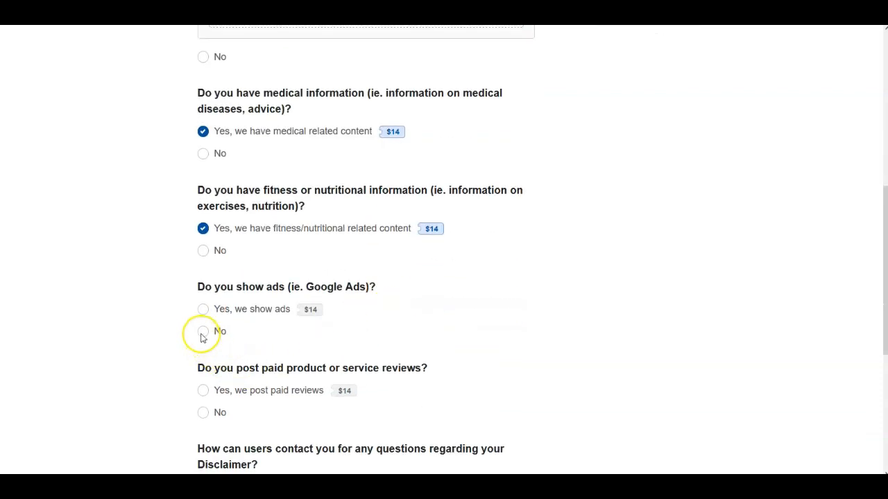
pyautogui.click(203, 332)
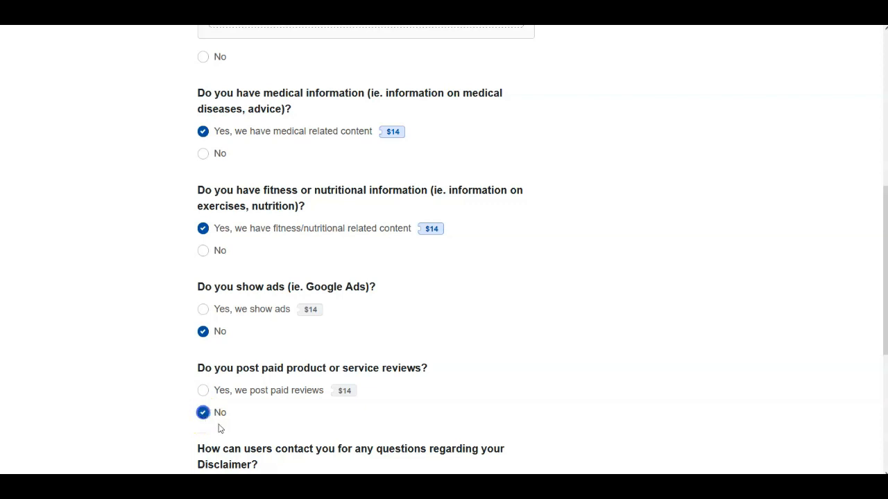
# - Scroll through the disclaimer questionnaire to review the selected answers
pyautogui.scroll(-2, 297, 407)
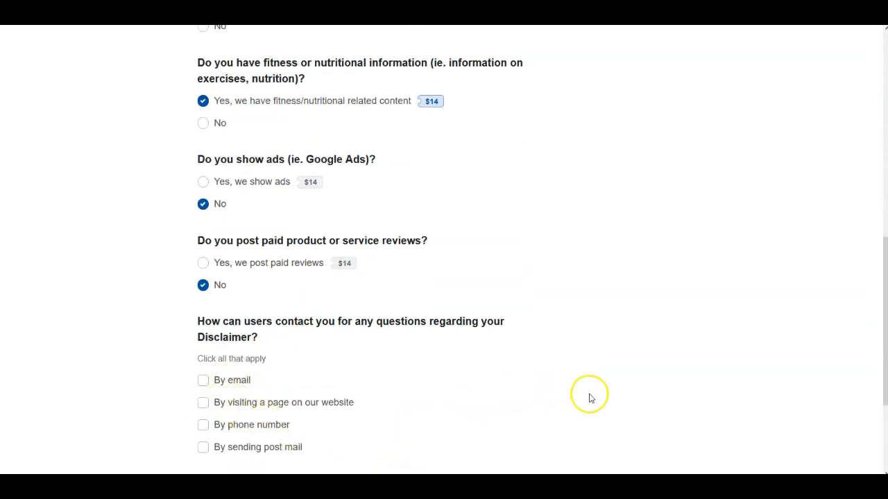
pyautogui.scroll(-2, 590, 398)
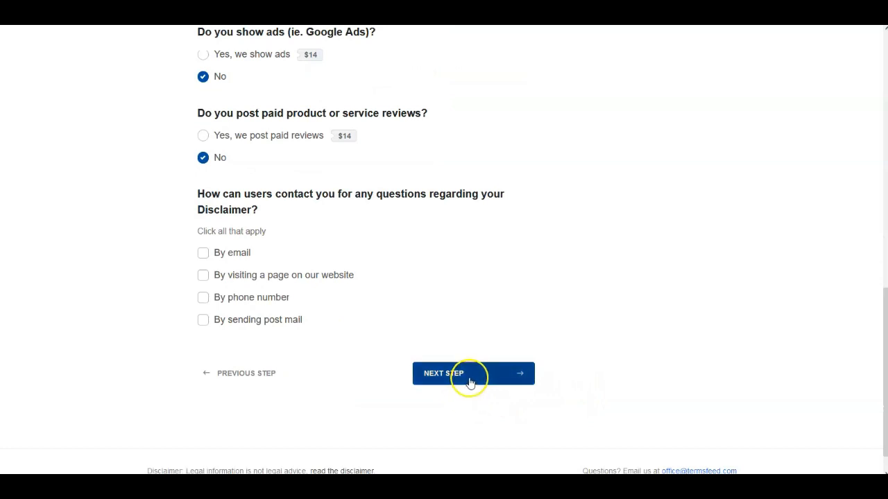
pyautogui.scroll(3, 440, 287)
pyautogui.scroll(2, 439, 213)
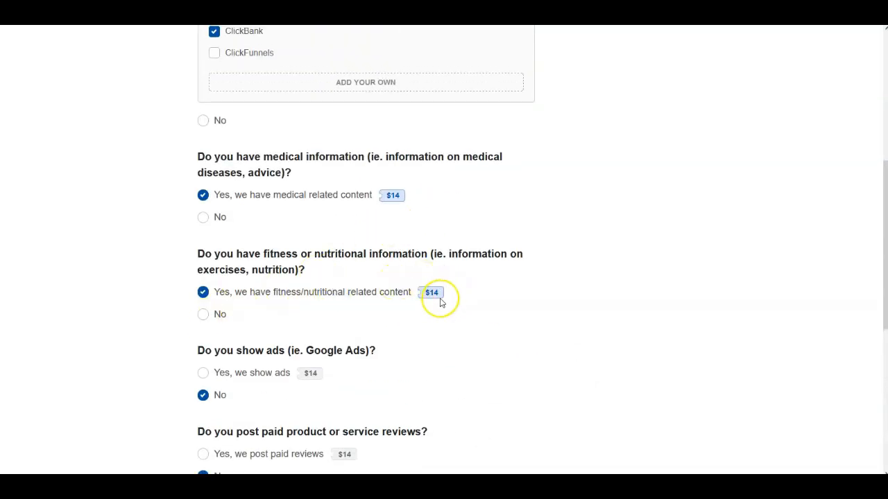
pyautogui.scroll(3, 394, 199)
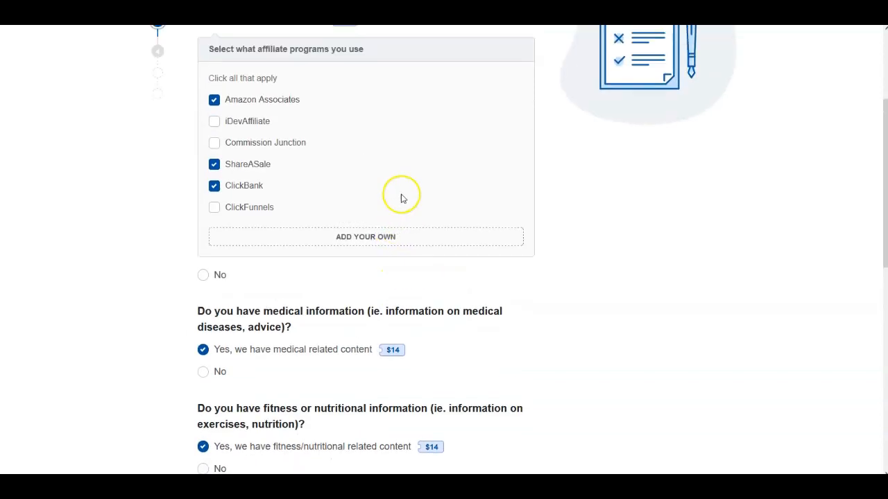
pyautogui.scroll(2, 401, 198)
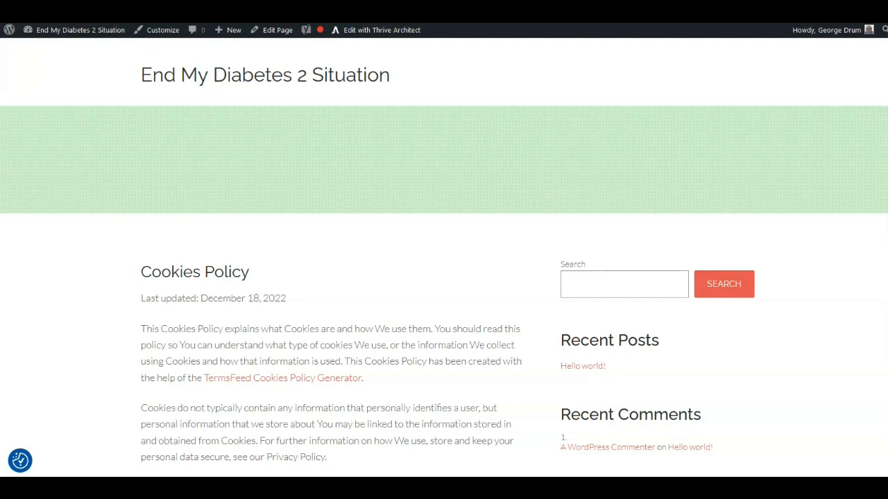
# - Scroll through the published Cookies Policy page to review its text
pyautogui.scroll(-3, 489, 238)
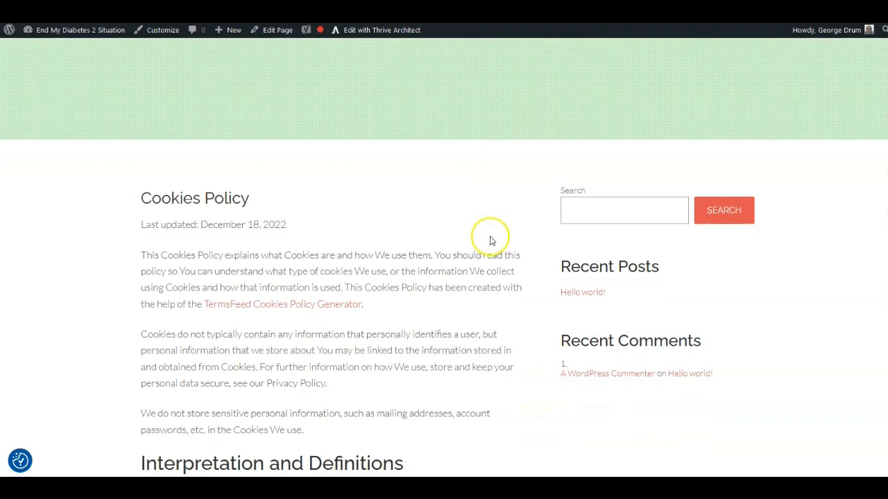
pyautogui.scroll(-5, 489, 236)
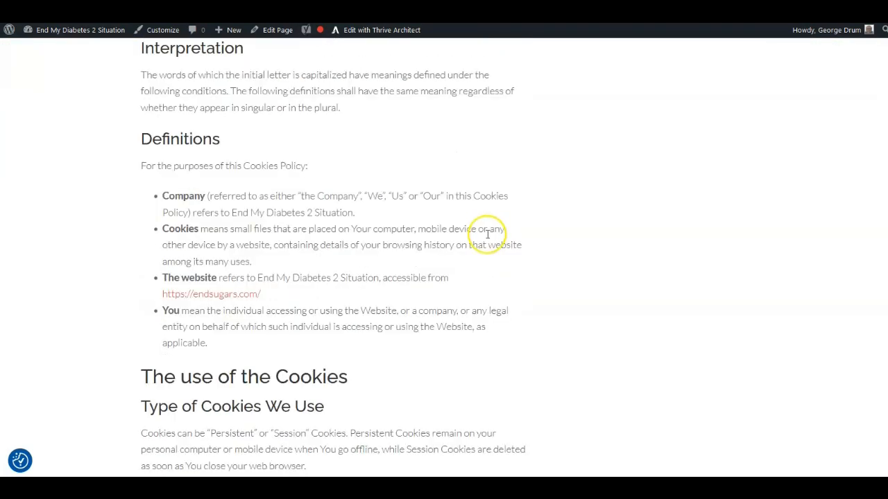
pyautogui.scroll(-5, 488, 235)
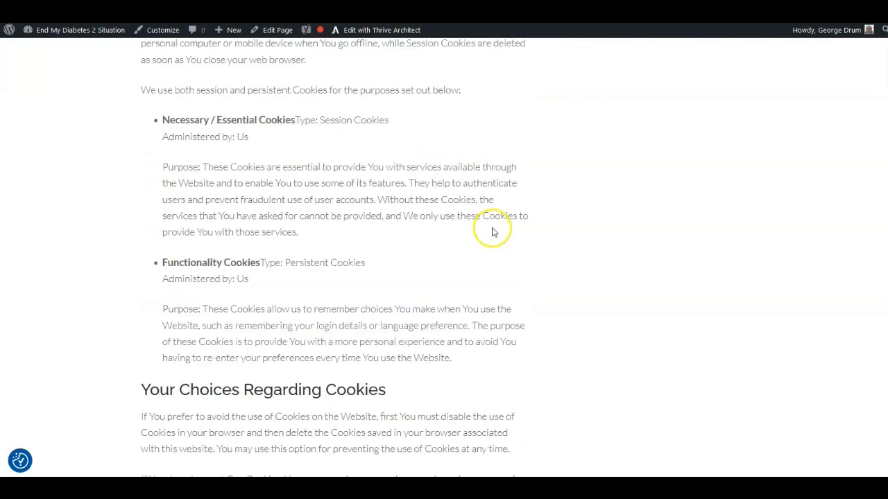
pyautogui.scroll(-3, 491, 234)
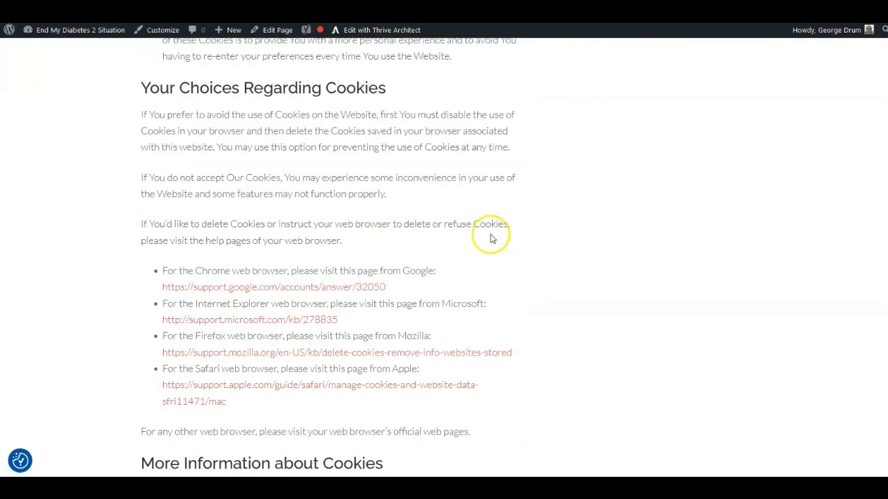
pyautogui.scroll(1, 634, 117)
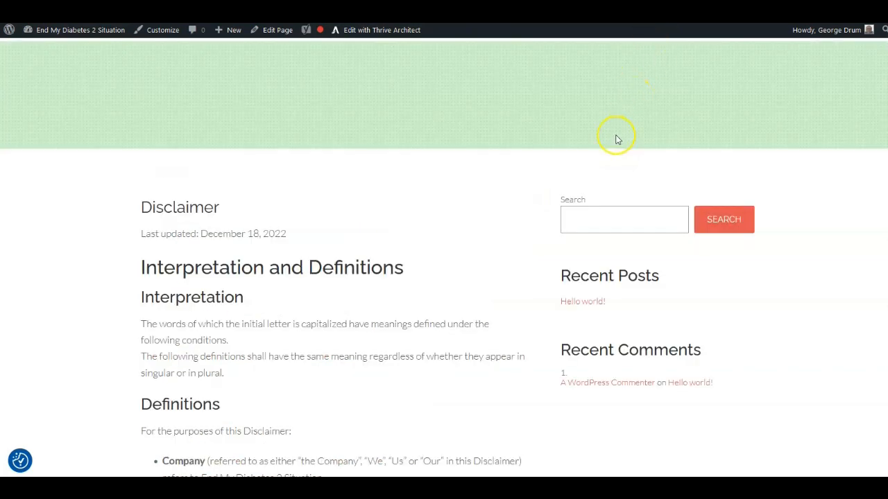
# - Scroll through the published Disclaimer page and the Terms and Conditions page to review their sections
pyautogui.scroll(-1, 600, 150)
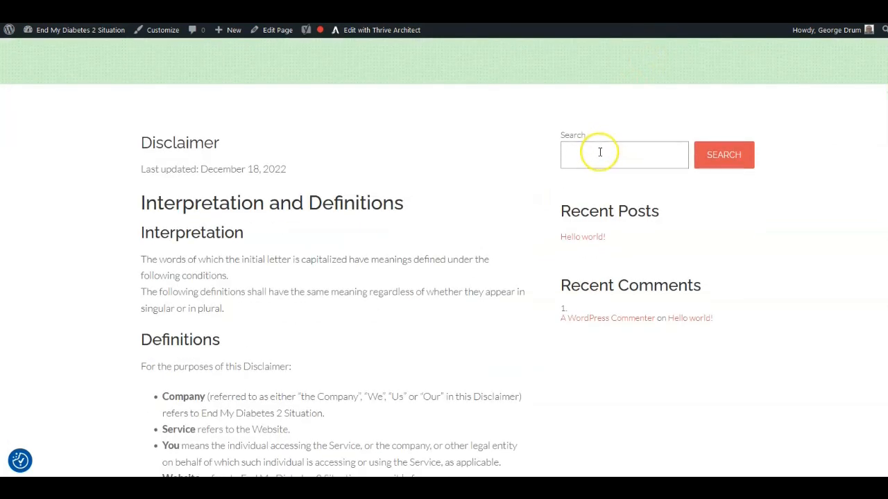
pyautogui.scroll(-4, 602, 157)
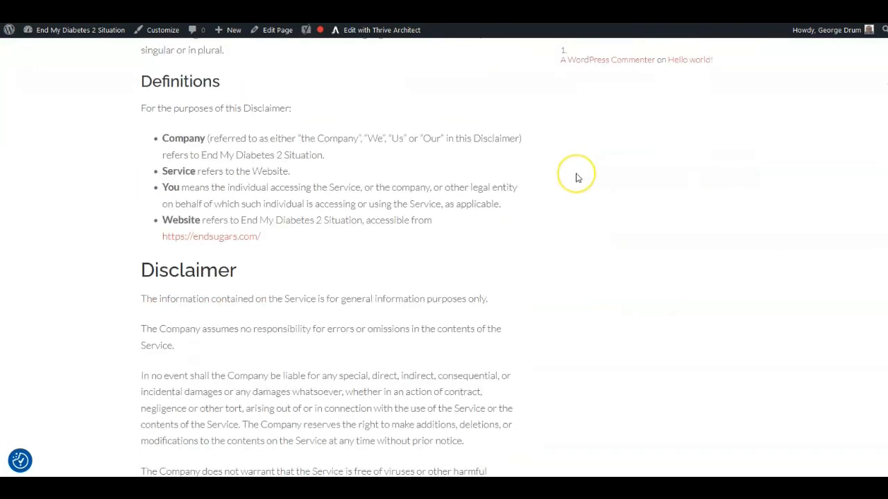
pyautogui.scroll(-6, 575, 178)
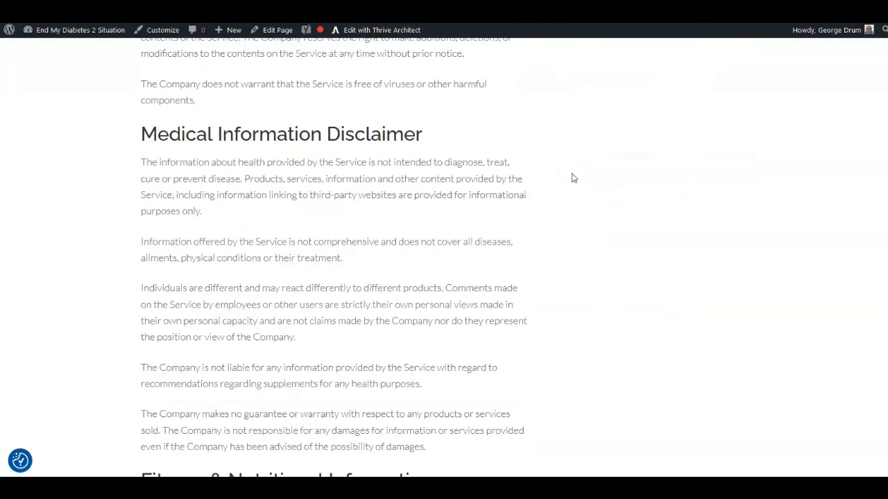
pyautogui.scroll(-6, 573, 178)
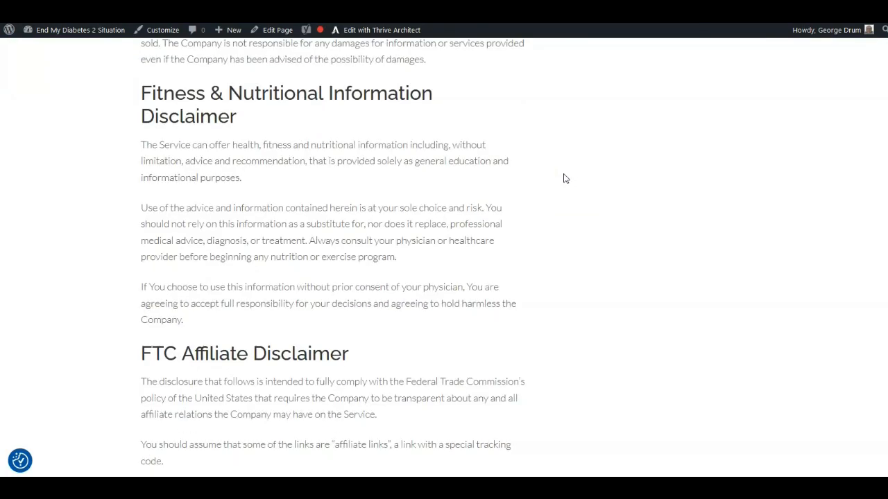
pyautogui.scroll(-6, 566, 179)
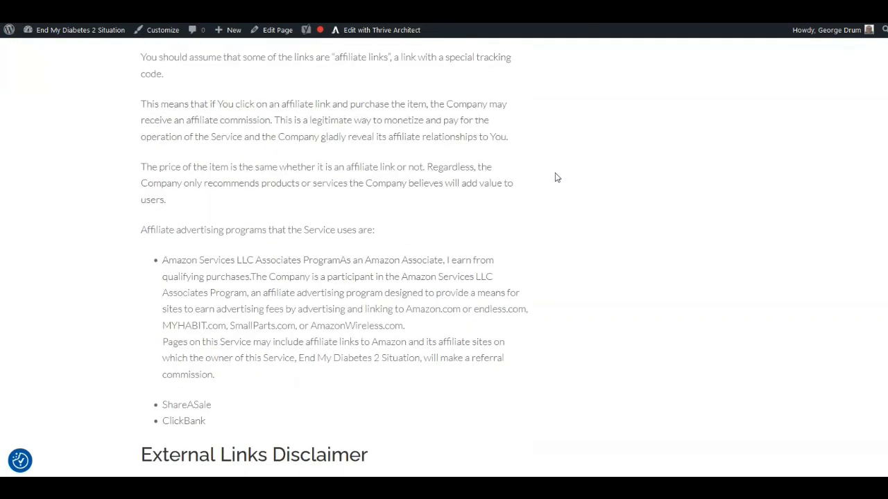
pyautogui.scroll(-6, 555, 178)
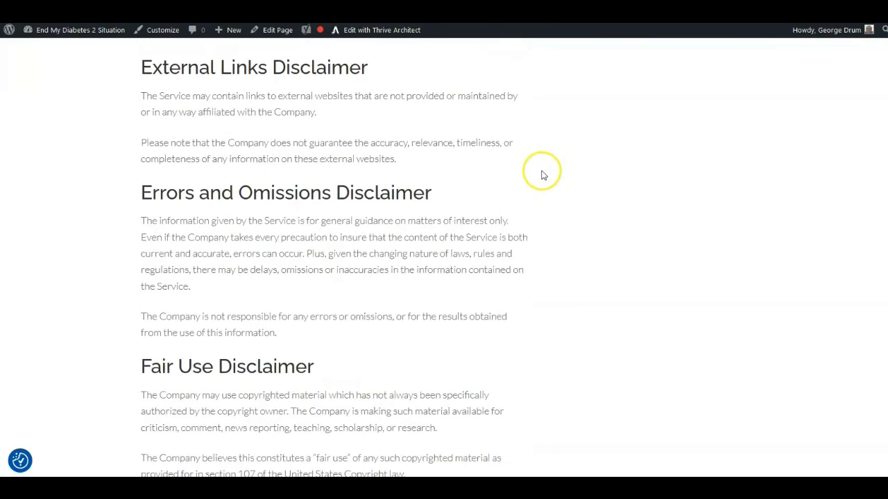
pyautogui.scroll(-6, 543, 175)
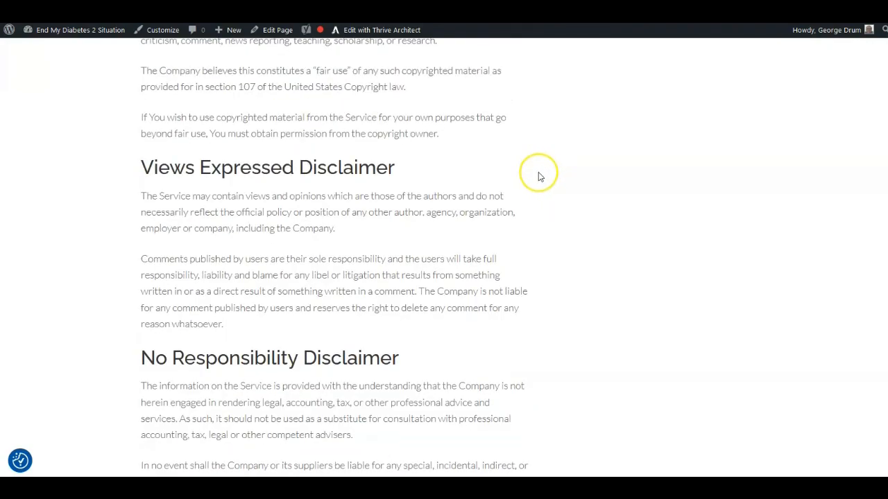
pyautogui.scroll(-6, 539, 177)
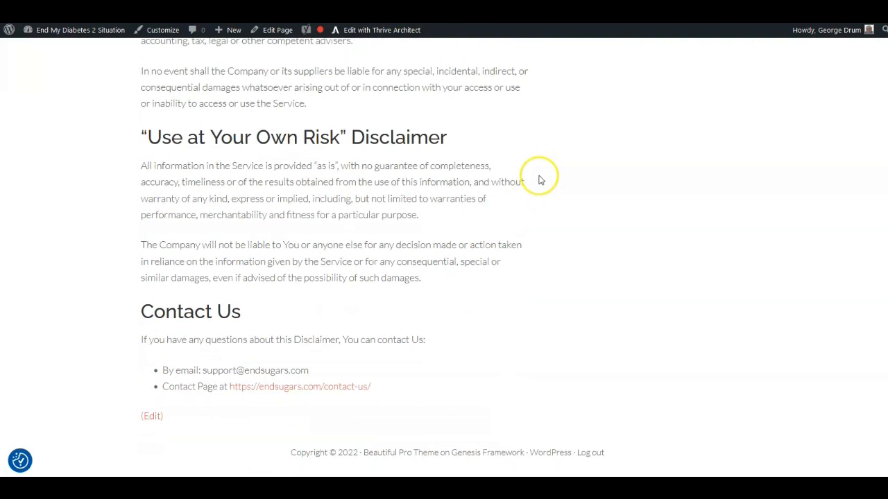
pyautogui.scroll(4, 624, 132)
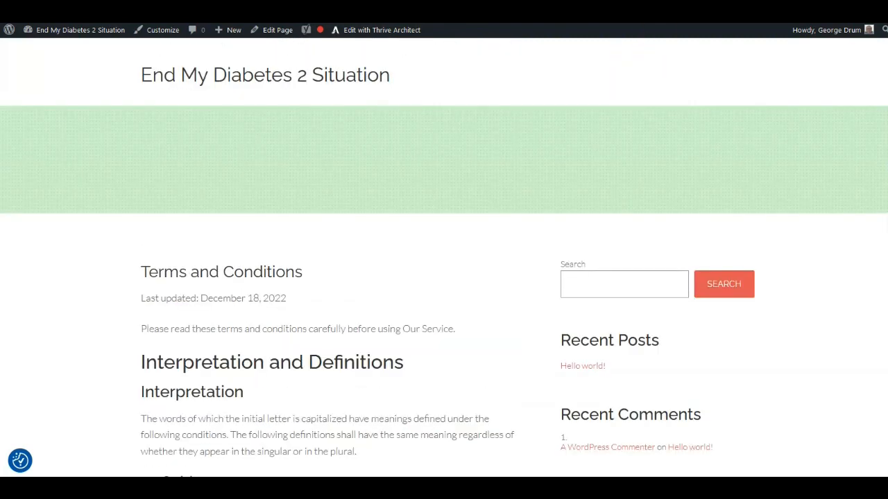
pyautogui.scroll(-2, 586, 95)
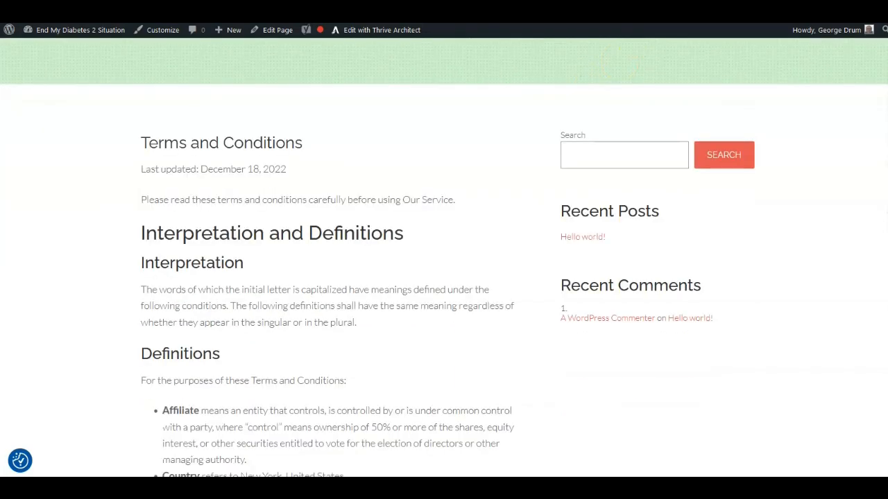